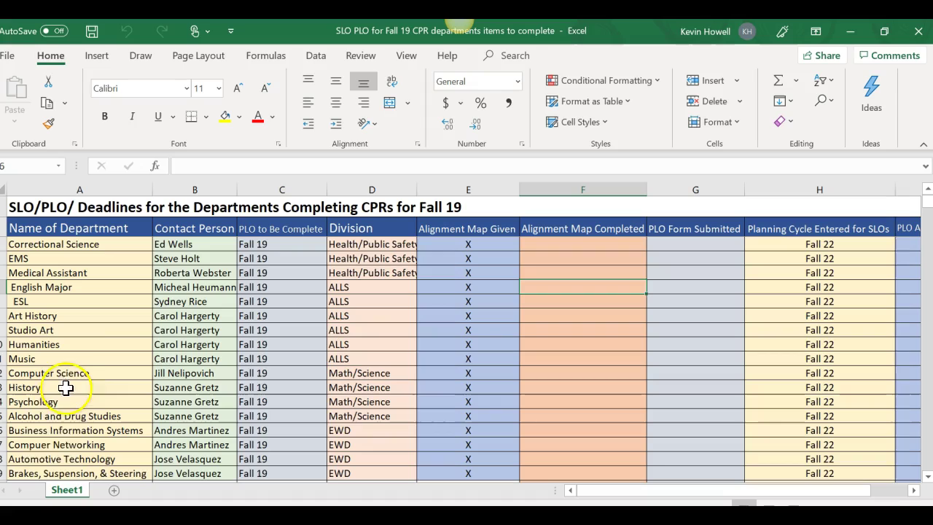
- Look through the departments listed in the Fall 19 CPR deadlines sheet
{"action": "scroll", "coordinate": [69, 371], "scroll_direction": "down", "scroll_amount": 1}
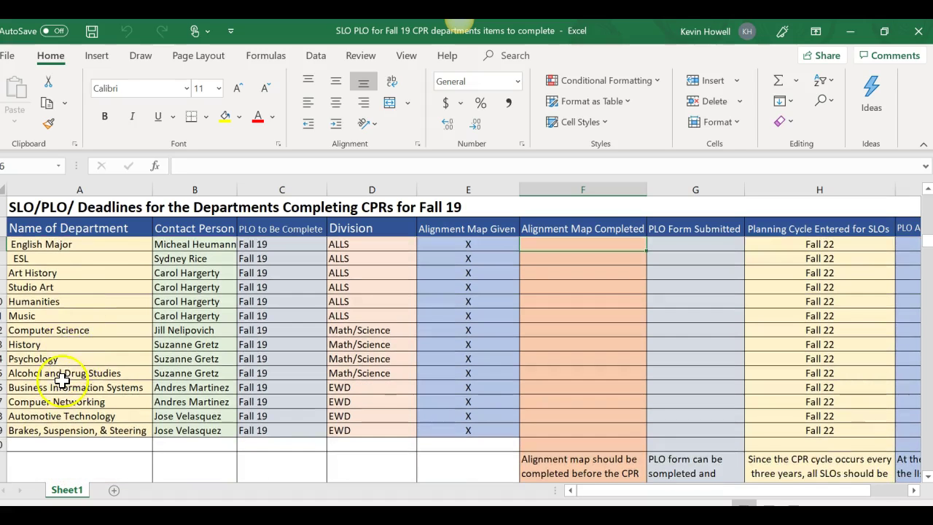
{"action": "scroll", "coordinate": [73, 350], "scroll_direction": "up", "scroll_amount": 1}
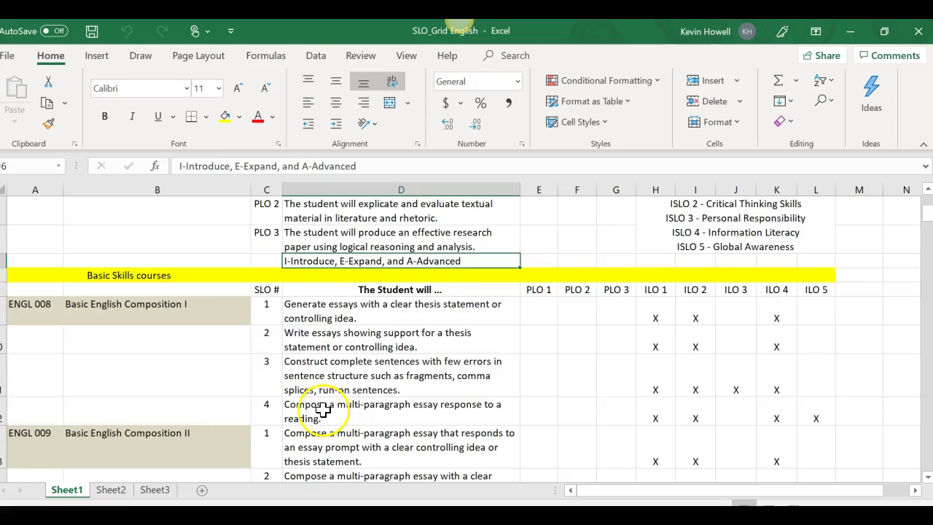
- Examine the English grid's PLO statements, the Introduce/Expand/Advanced legend and the SLO mappings of the basic skills courses
{"action": "scroll", "coordinate": [323, 410], "scroll_direction": "up", "scroll_amount": 1}
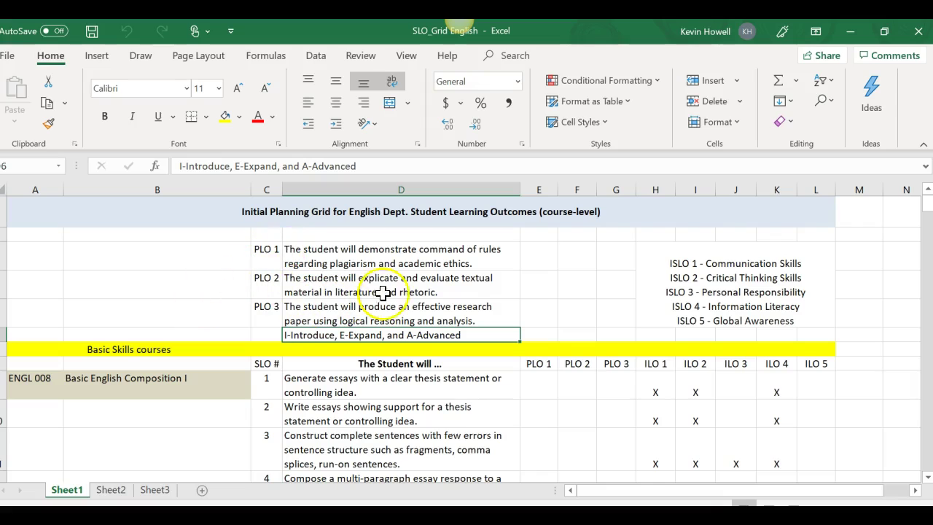
{"action": "scroll", "coordinate": [397, 295], "scroll_direction": "down", "scroll_amount": 1}
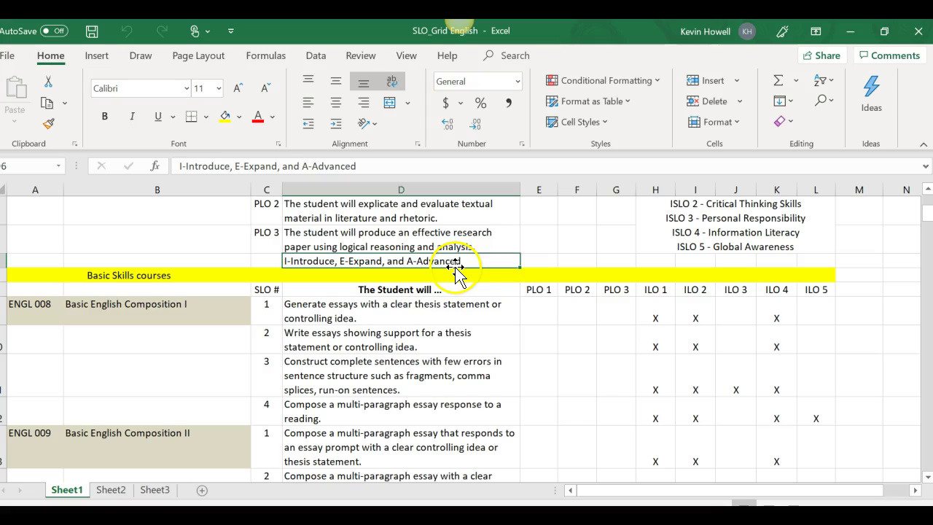
{"action": "scroll", "coordinate": [431, 333], "scroll_direction": "down", "scroll_amount": 1}
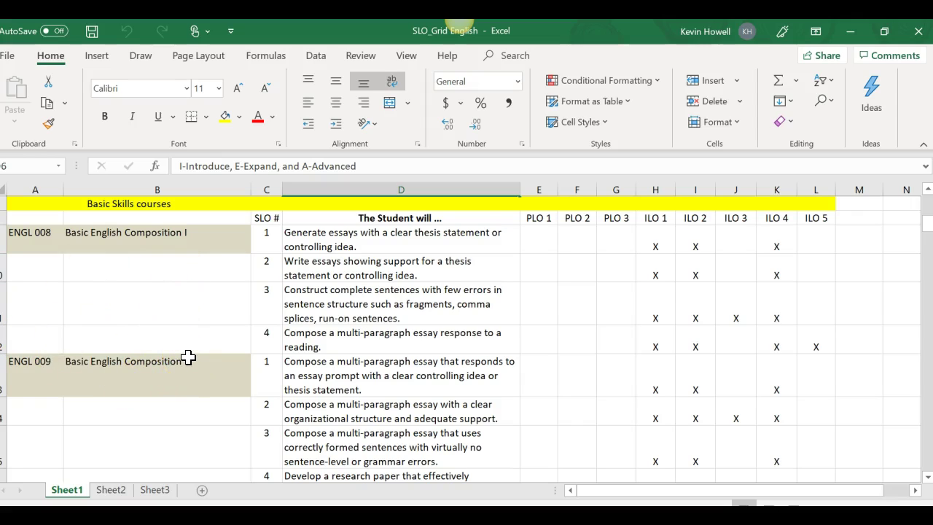
{"action": "scroll", "coordinate": [328, 340], "scroll_direction": "down", "scroll_amount": 2}
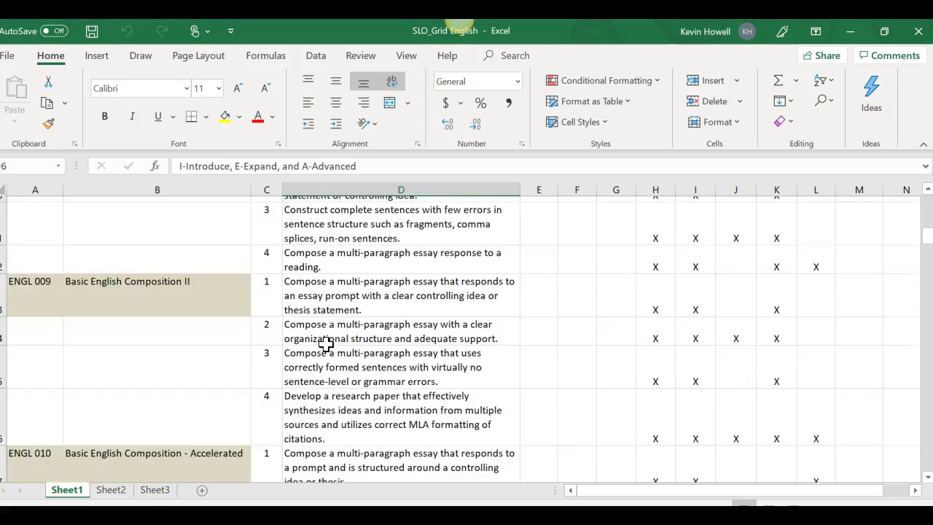
{"action": "scroll", "coordinate": [326, 345], "scroll_direction": "down", "scroll_amount": 2}
{"action": "scroll", "coordinate": [324, 347], "scroll_direction": "down", "scroll_amount": 4}
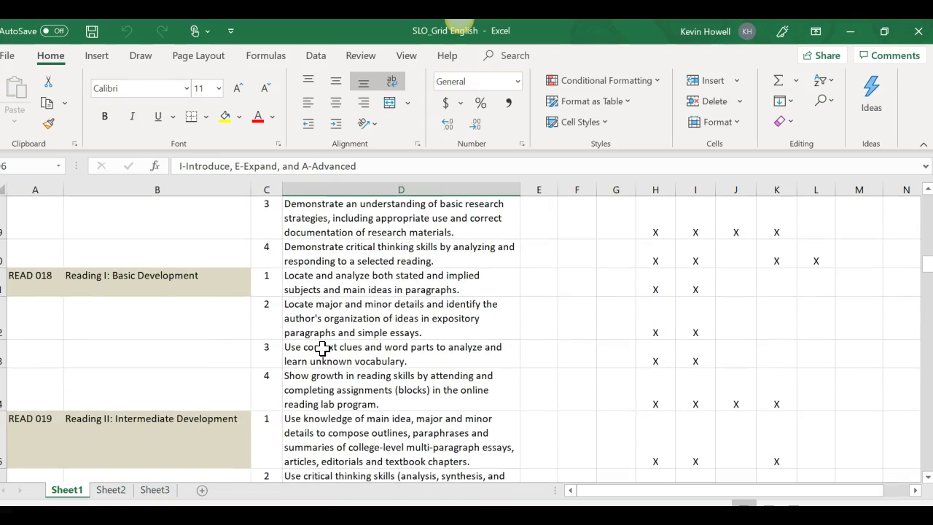
{"action": "scroll", "coordinate": [322, 349], "scroll_direction": "down", "scroll_amount": 10}
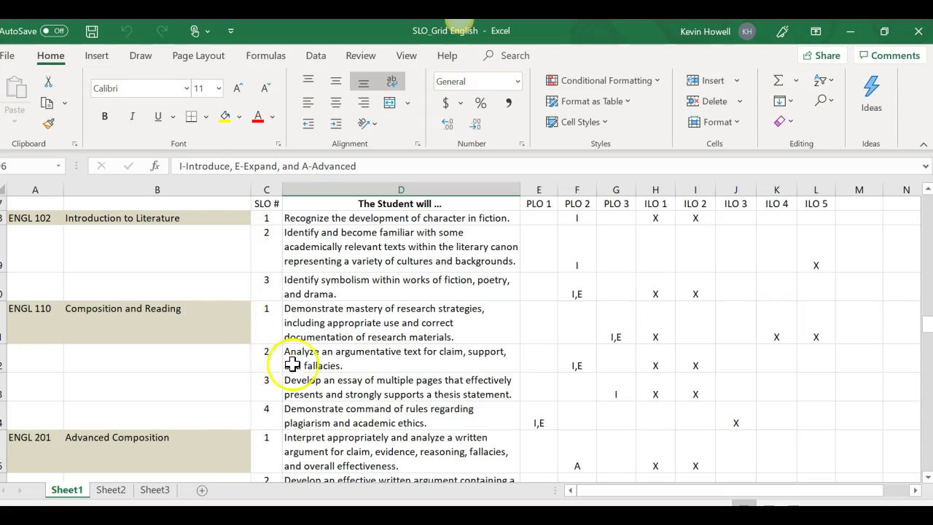
- Compare the PLO and ILO mappings of the English transfer-level courses with those of the basic skills and reading courses
{"action": "scroll", "coordinate": [394, 364], "scroll_direction": "up", "scroll_amount": 2}
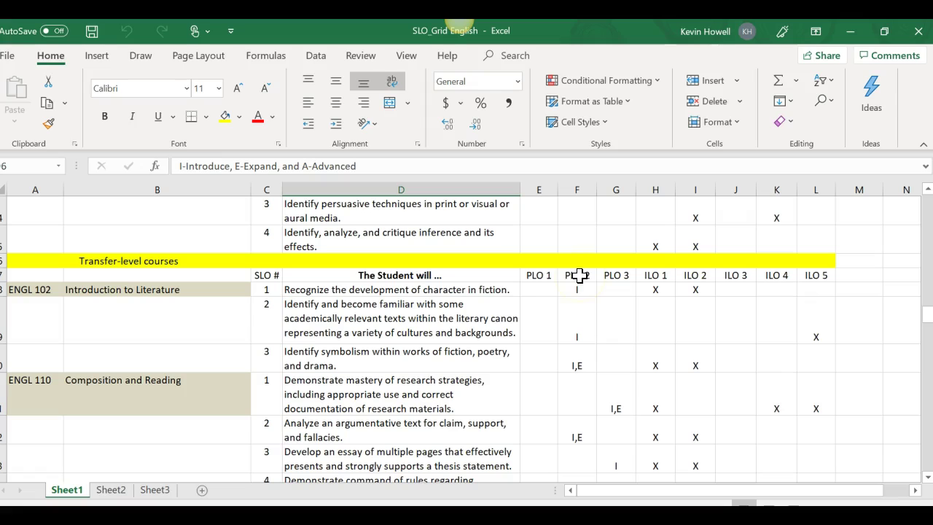
{"action": "scroll", "coordinate": [584, 369], "scroll_direction": "down", "scroll_amount": 1}
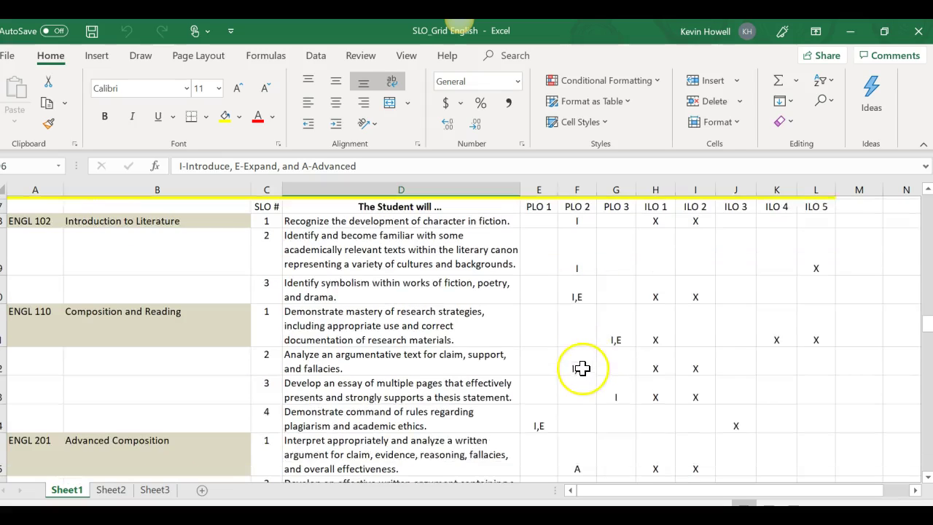
{"action": "scroll", "coordinate": [681, 431], "scroll_direction": "down", "scroll_amount": 2}
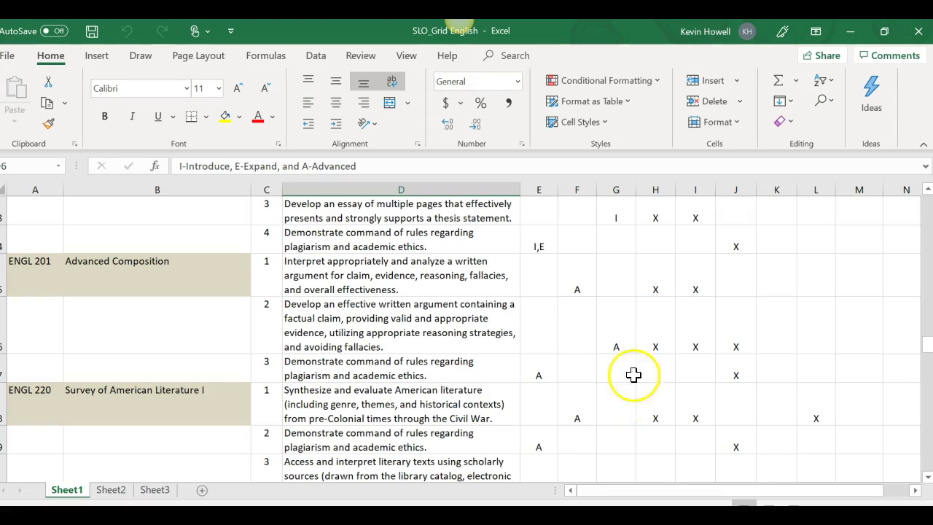
{"action": "scroll", "coordinate": [671, 375], "scroll_direction": "up", "scroll_amount": 7}
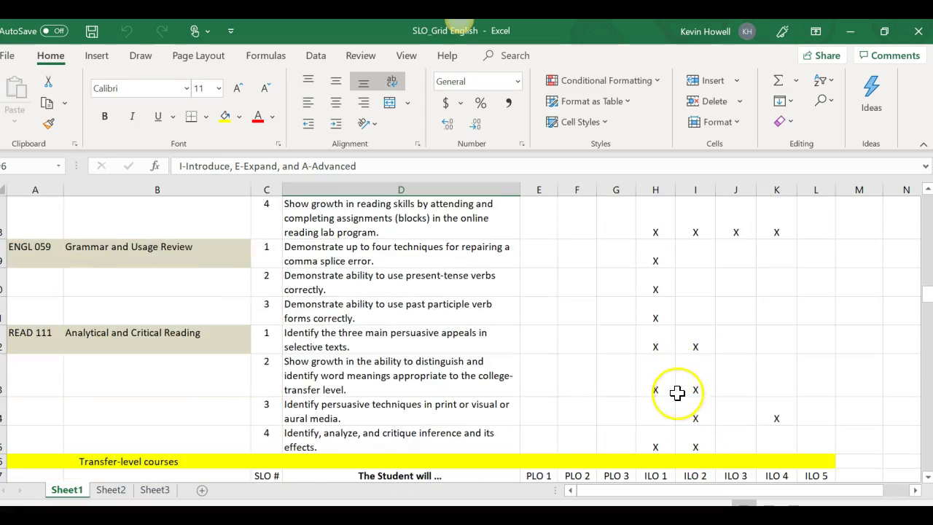
{"action": "scroll", "coordinate": [678, 390], "scroll_direction": "down", "scroll_amount": 2}
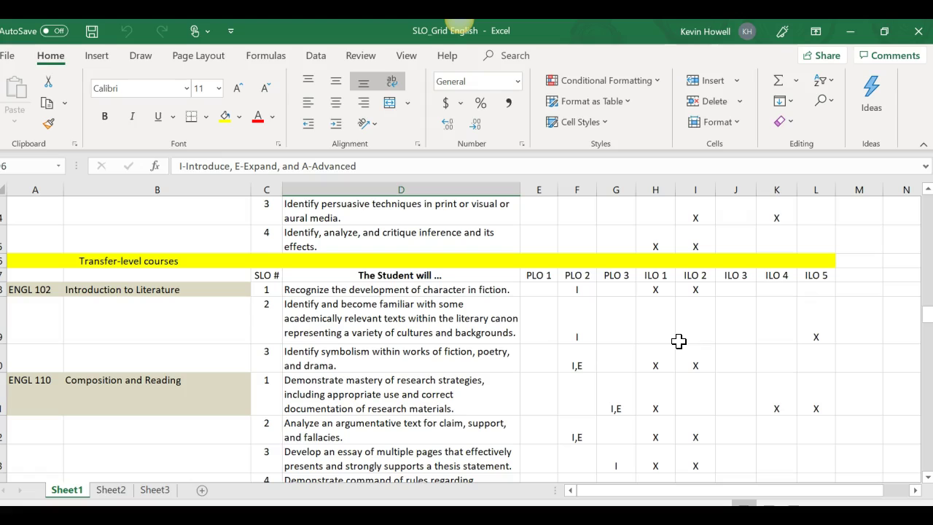
{"action": "scroll", "coordinate": [512, 363], "scroll_direction": "up", "scroll_amount": 7}
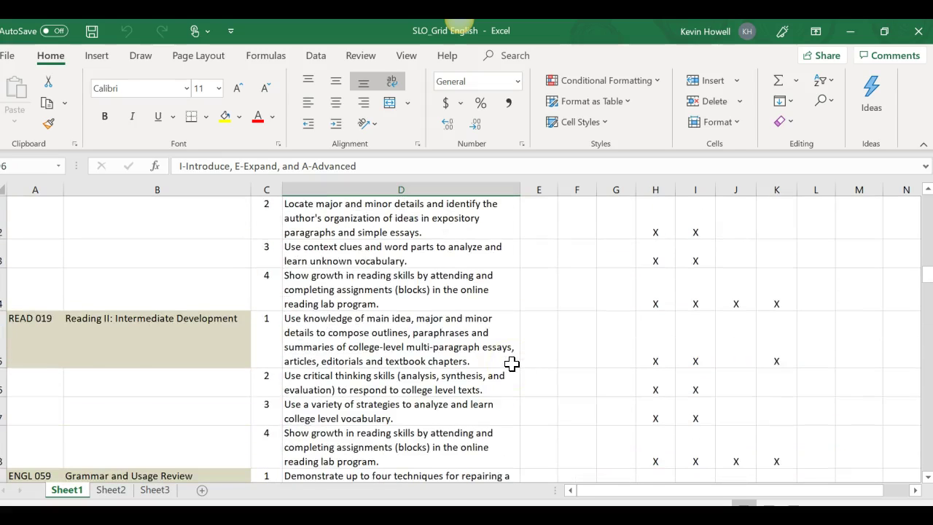
{"action": "scroll", "coordinate": [511, 364], "scroll_direction": "down", "scroll_amount": 7}
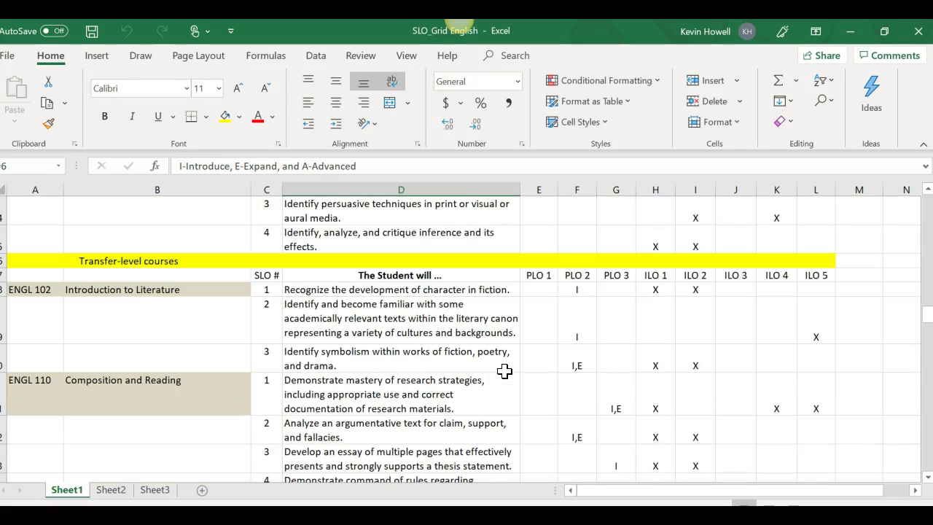
{"action": "scroll", "coordinate": [504, 371], "scroll_direction": "down", "scroll_amount": 1}
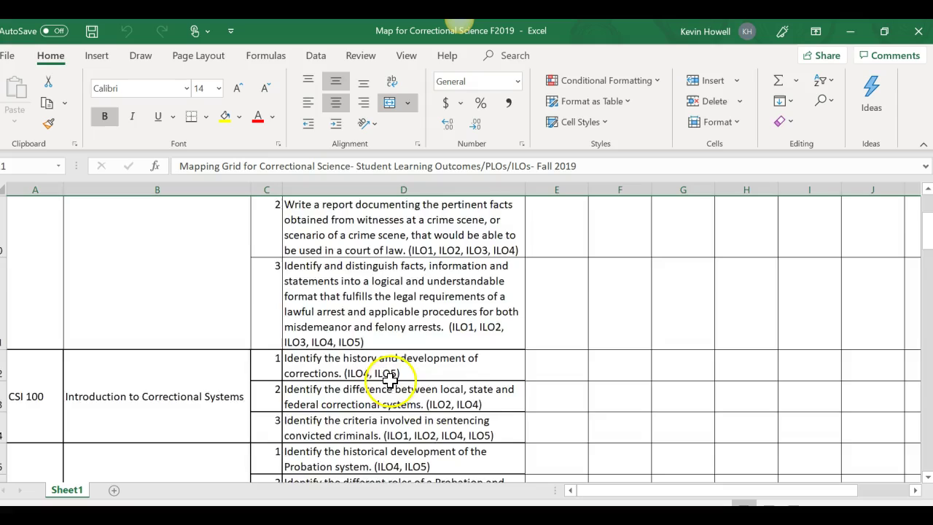
- Examine the PLOs and the SLOs of AJ 108, CSI 100 and CSI 104 in the Correctional Science mapping grid
{"action": "scroll", "coordinate": [365, 376], "scroll_direction": "up", "scroll_amount": 10}
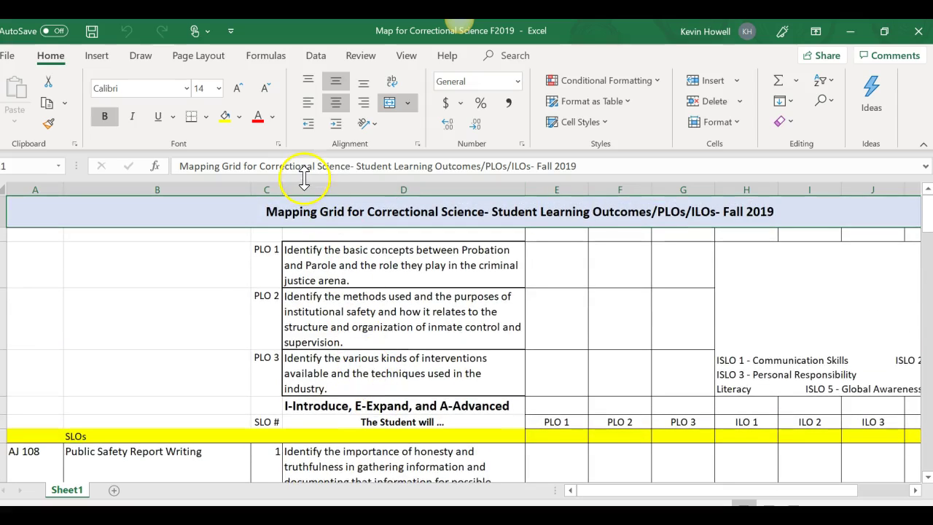
{"action": "scroll", "coordinate": [321, 352], "scroll_direction": "down", "scroll_amount": 1}
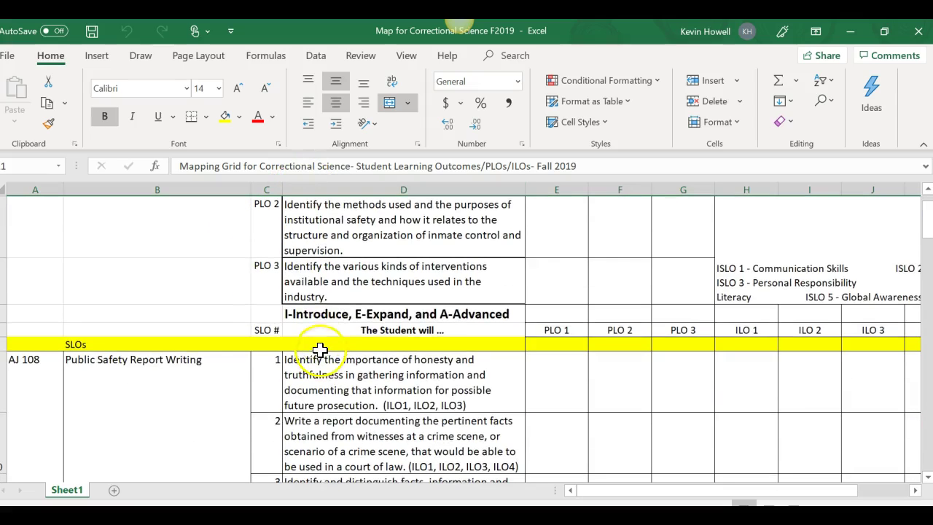
{"action": "scroll", "coordinate": [367, 312], "scroll_direction": "down", "scroll_amount": 1}
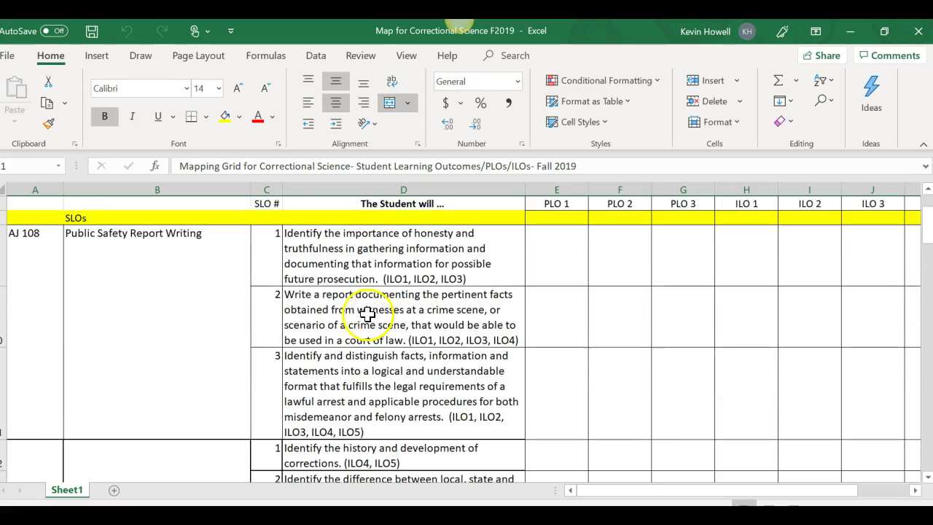
{"action": "scroll", "coordinate": [218, 332], "scroll_direction": "down", "scroll_amount": 1}
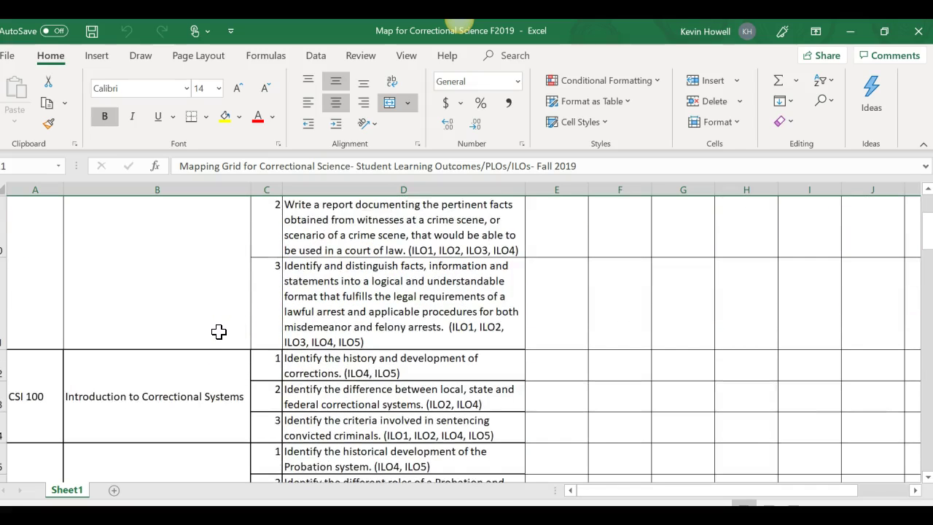
{"action": "scroll", "coordinate": [219, 332], "scroll_direction": "down", "scroll_amount": 1}
{"action": "scroll", "coordinate": [219, 332], "scroll_direction": "down", "scroll_amount": 1}
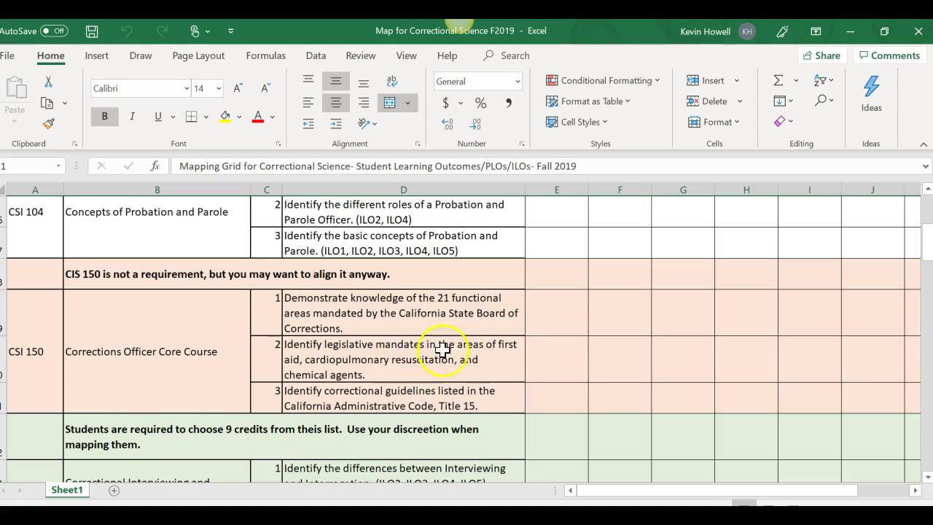
- Review the CSI 150 section and the 9-credit elective list, from CSI 206 to AJ 223, in the Correctional Science grid
{"action": "scroll", "coordinate": [314, 342], "scroll_direction": "down", "scroll_amount": 1}
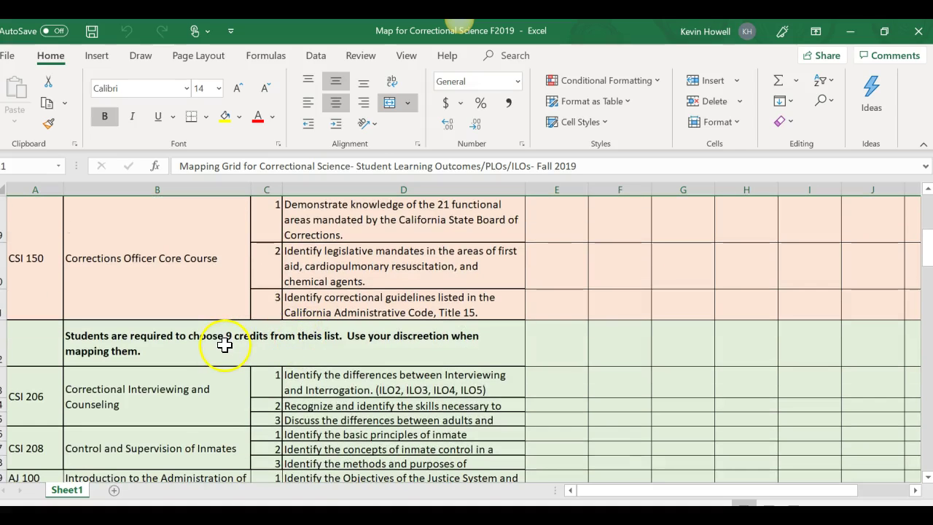
{"action": "scroll", "coordinate": [205, 345], "scroll_direction": "down", "scroll_amount": 1}
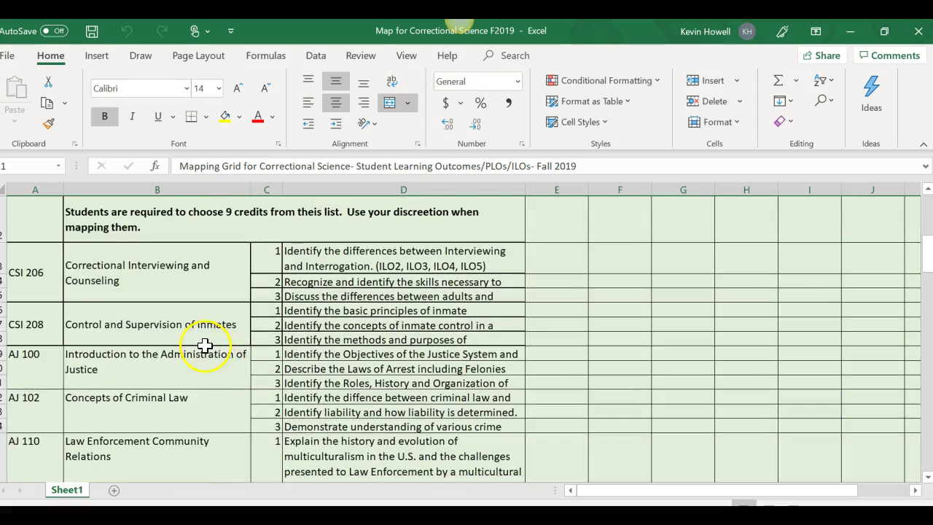
{"action": "scroll", "coordinate": [205, 345], "scroll_direction": "down", "scroll_amount": 1}
{"action": "scroll", "coordinate": [319, 378], "scroll_direction": "up", "scroll_amount": 2}
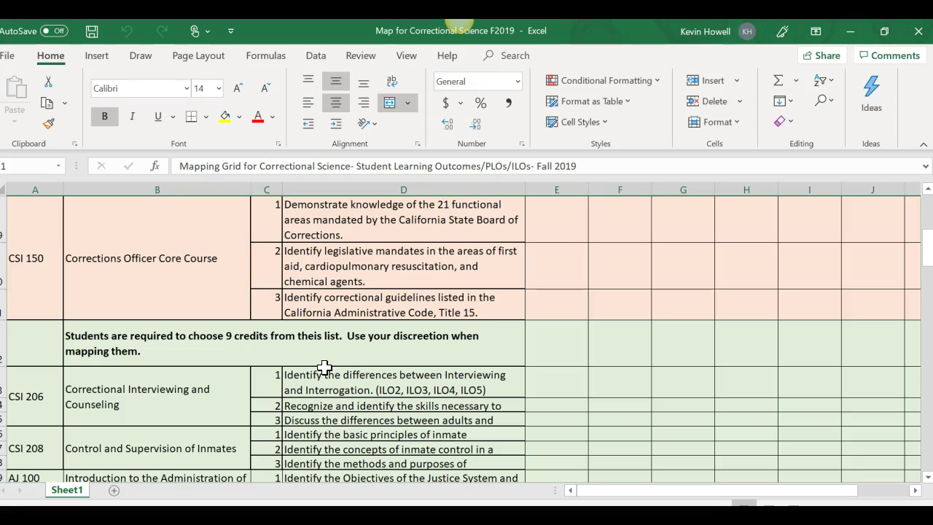
{"action": "scroll", "coordinate": [324, 366], "scroll_direction": "down", "scroll_amount": 4}
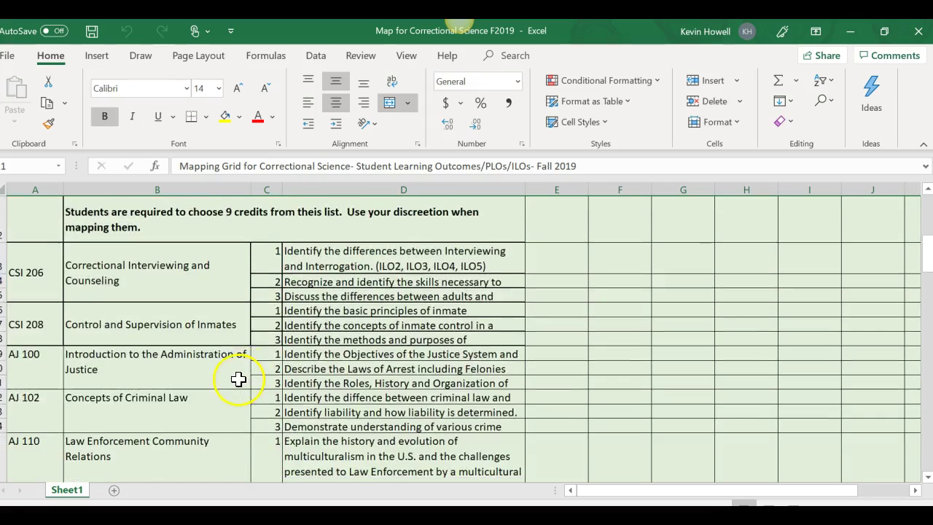
{"action": "scroll", "coordinate": [311, 395], "scroll_direction": "down", "scroll_amount": 3}
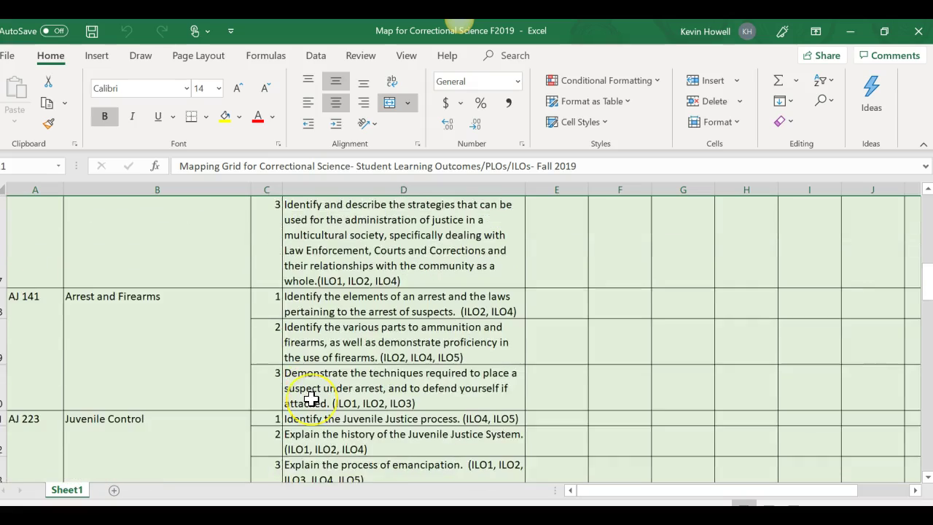
{"action": "scroll", "coordinate": [311, 398], "scroll_direction": "up", "scroll_amount": 3}
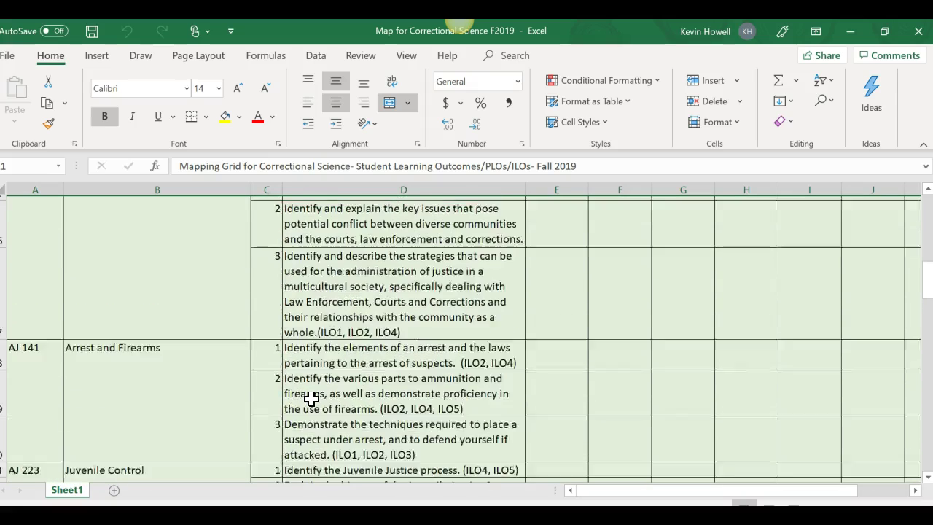
{"action": "scroll", "coordinate": [311, 398], "scroll_direction": "up", "scroll_amount": 1}
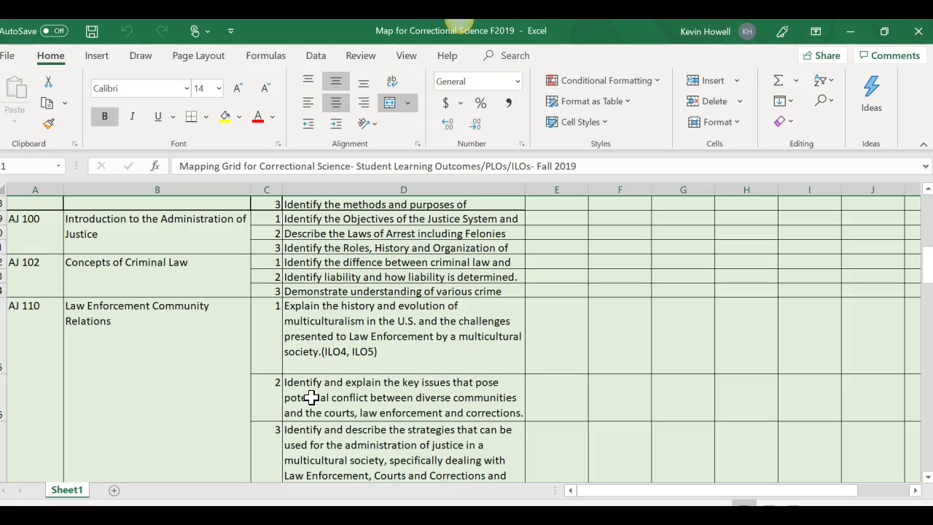
- Recheck the Correctional Science grid's required courses, the non-required CSI 150 block and the elective courses
{"action": "scroll", "coordinate": [281, 396], "scroll_direction": "up", "scroll_amount": 5}
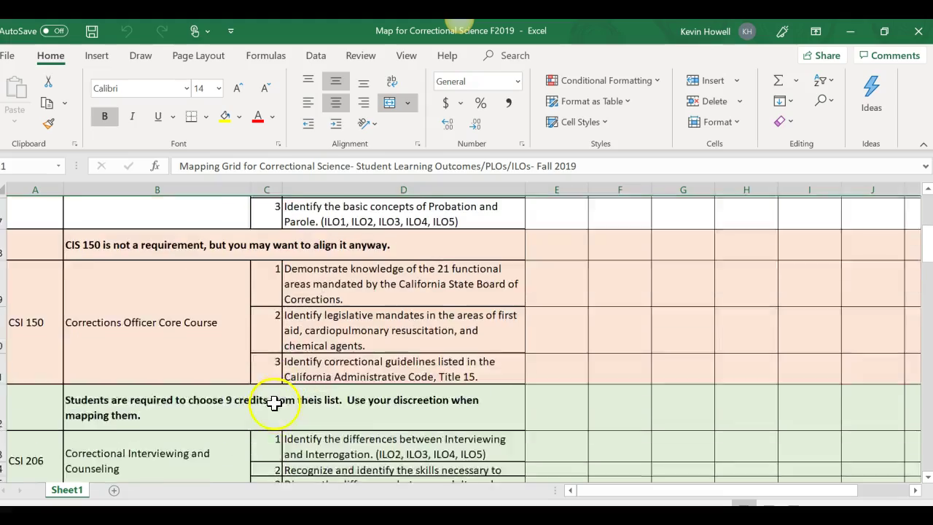
{"action": "scroll", "coordinate": [272, 405], "scroll_direction": "up", "scroll_amount": 1}
{"action": "scroll", "coordinate": [271, 405], "scroll_direction": "down", "scroll_amount": 2}
{"action": "scroll", "coordinate": [271, 404], "scroll_direction": "up", "scroll_amount": 4}
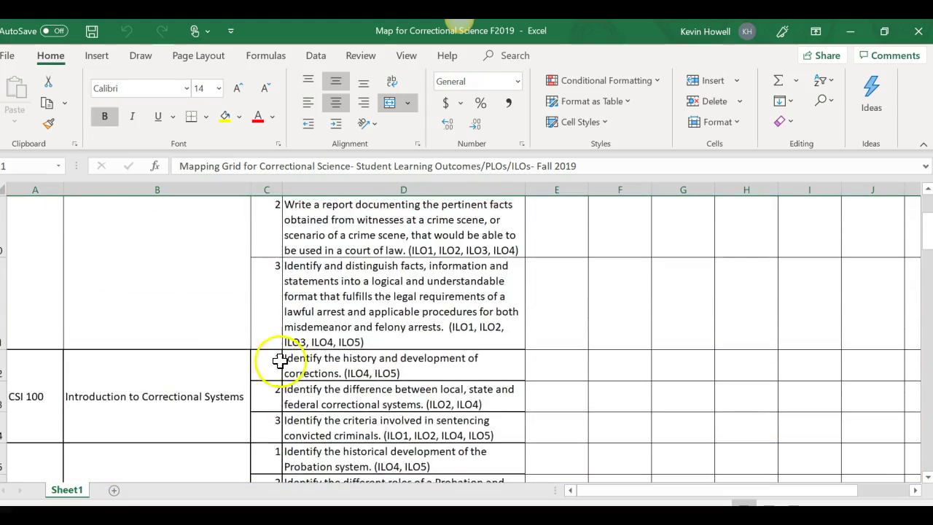
{"action": "scroll", "coordinate": [280, 360], "scroll_direction": "up", "scroll_amount": 5}
{"action": "scroll", "coordinate": [202, 415], "scroll_direction": "down", "scroll_amount": 10}
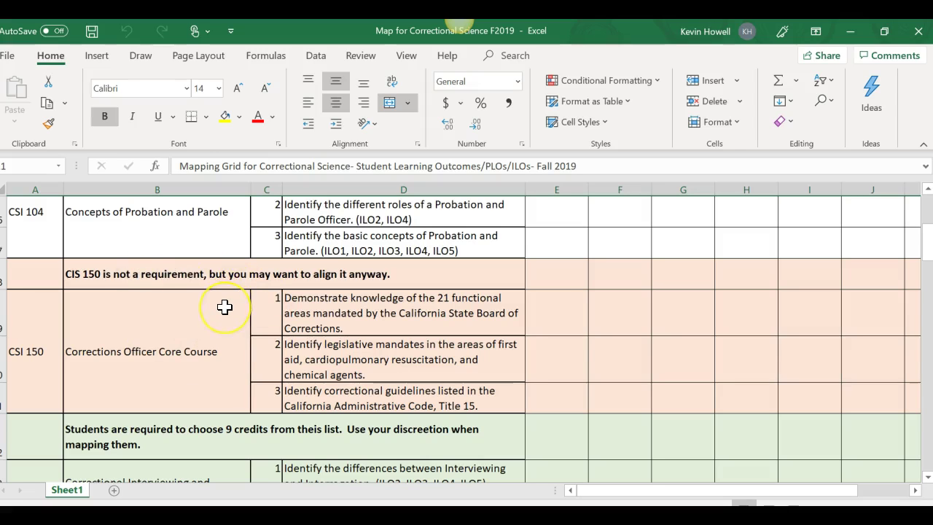
{"action": "scroll", "coordinate": [224, 307], "scroll_direction": "down", "scroll_amount": 4}
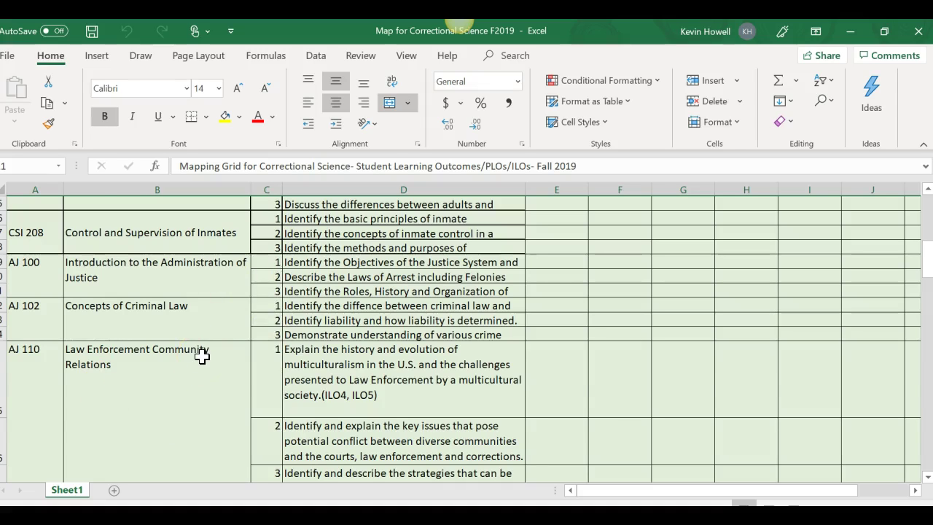
{"action": "scroll", "coordinate": [202, 356], "scroll_direction": "up", "scroll_amount": 2}
{"action": "scroll", "coordinate": [194, 366], "scroll_direction": "down", "scroll_amount": 3}
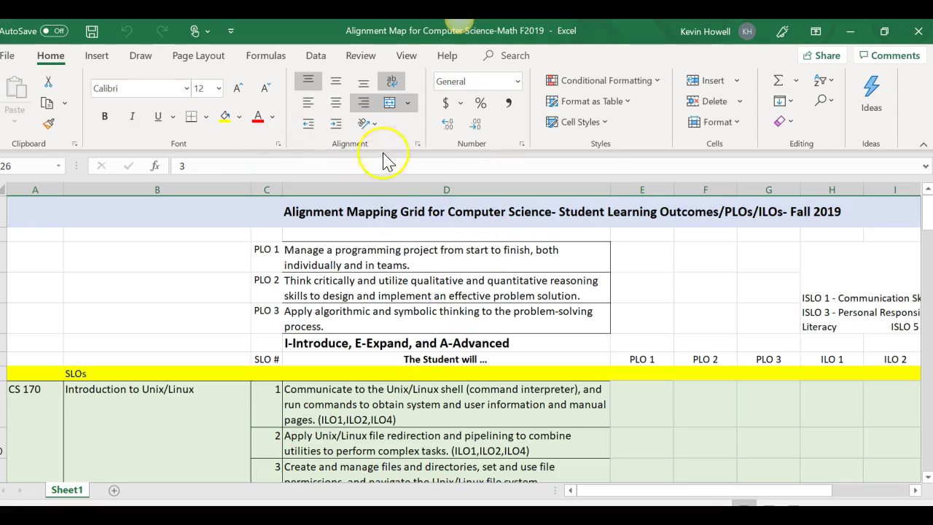
- Look through the Computer Science alignment grid from CS 170 down to the two-course choice of PHYS 202 or BIOL 182
{"action": "scroll", "coordinate": [262, 313], "scroll_direction": "down", "scroll_amount": 4}
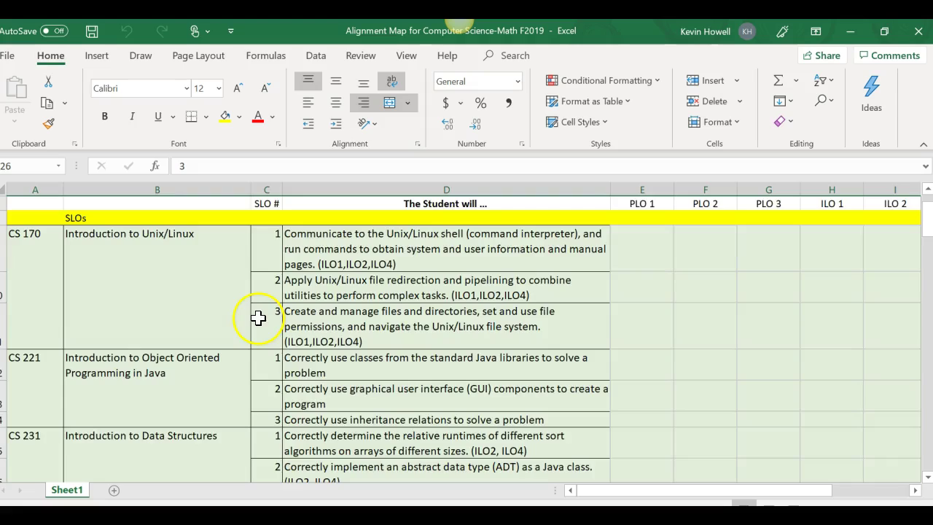
{"action": "scroll", "coordinate": [221, 314], "scroll_direction": "down", "scroll_amount": 10}
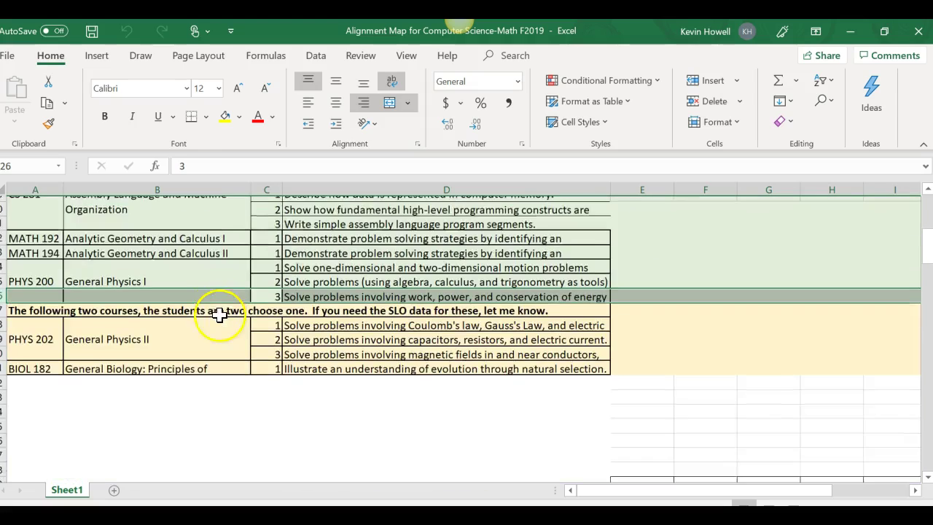
- Recheck the Computer Science grid's PHYS 202 or BIOL 182 choice, its required courses, and the PLO and SLO headings
{"action": "scroll", "coordinate": [219, 314], "scroll_direction": "up", "scroll_amount": 2}
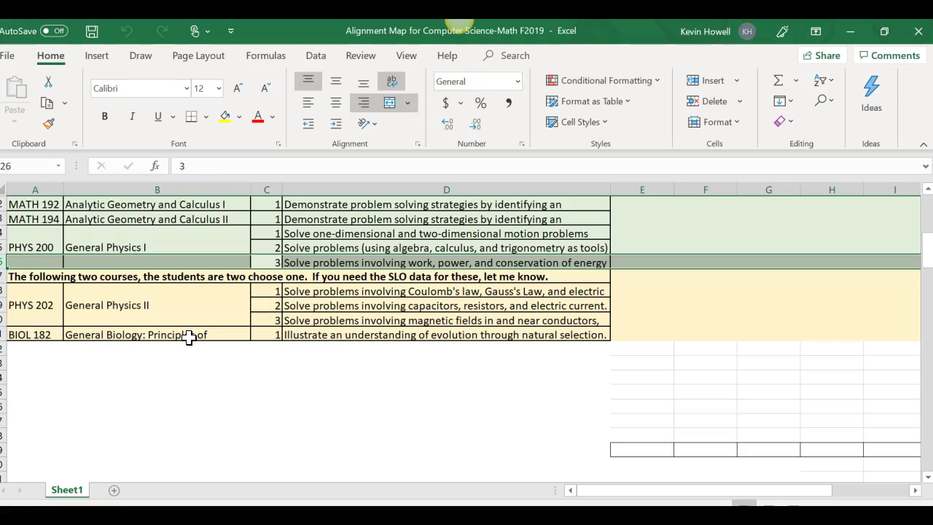
{"action": "scroll", "coordinate": [188, 337], "scroll_direction": "up", "scroll_amount": 5}
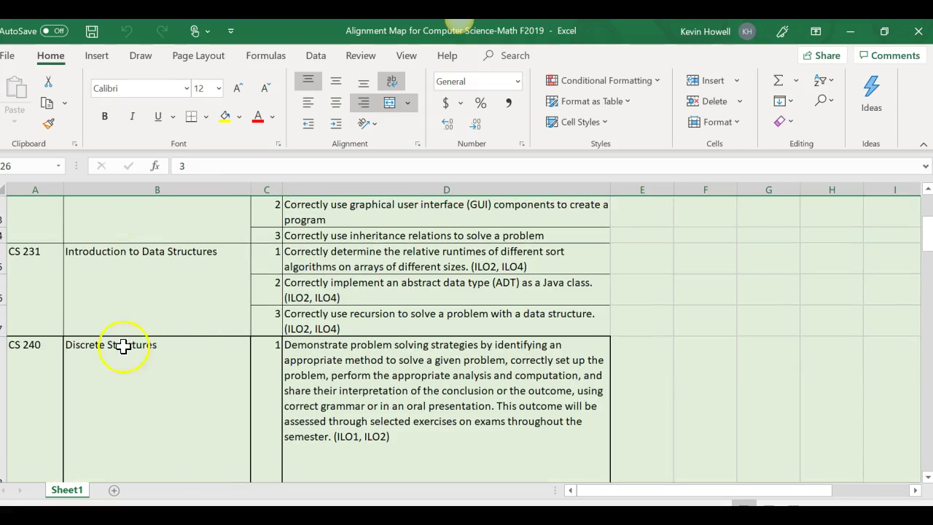
{"action": "scroll", "coordinate": [163, 360], "scroll_direction": "down", "scroll_amount": 5}
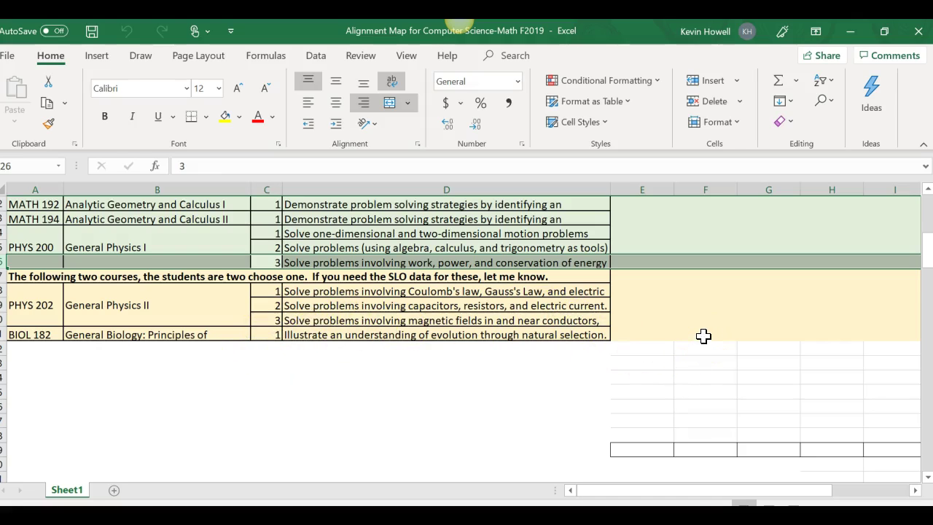
{"action": "scroll", "coordinate": [425, 333], "scroll_direction": "up", "scroll_amount": 8}
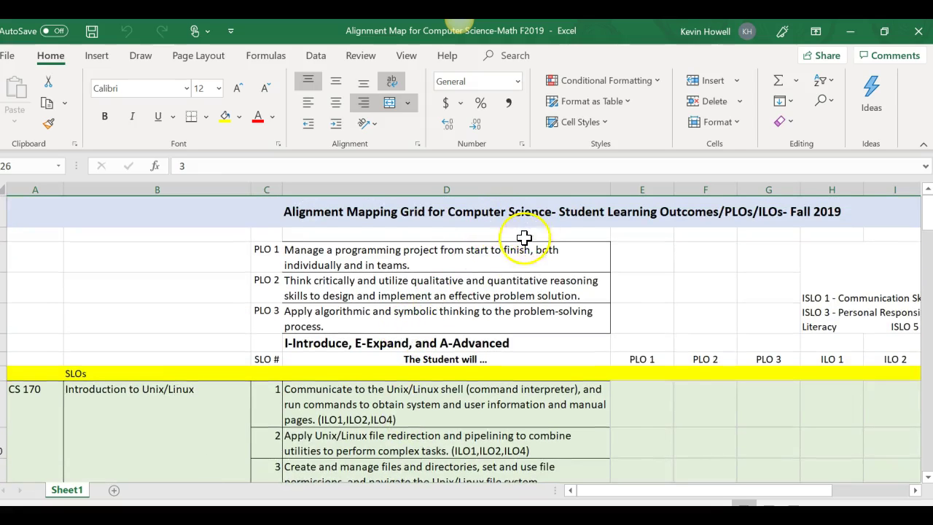
{"action": "scroll", "coordinate": [350, 343], "scroll_direction": "down", "scroll_amount": 2}
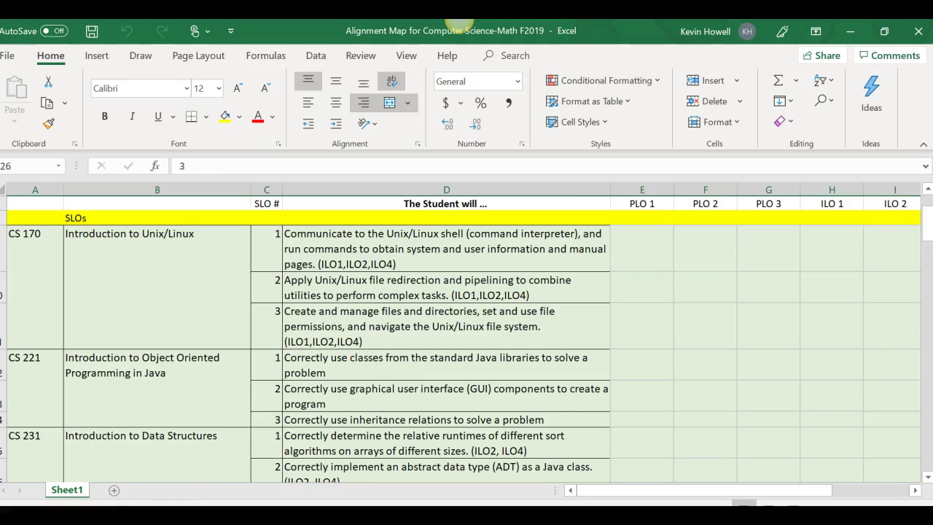
- Switch to the Fall 19 CPR deadlines workbook and check the Alignment Map Completed and PLO Form Submitted columns
{"action": "key", "text": "alt+Tab"}
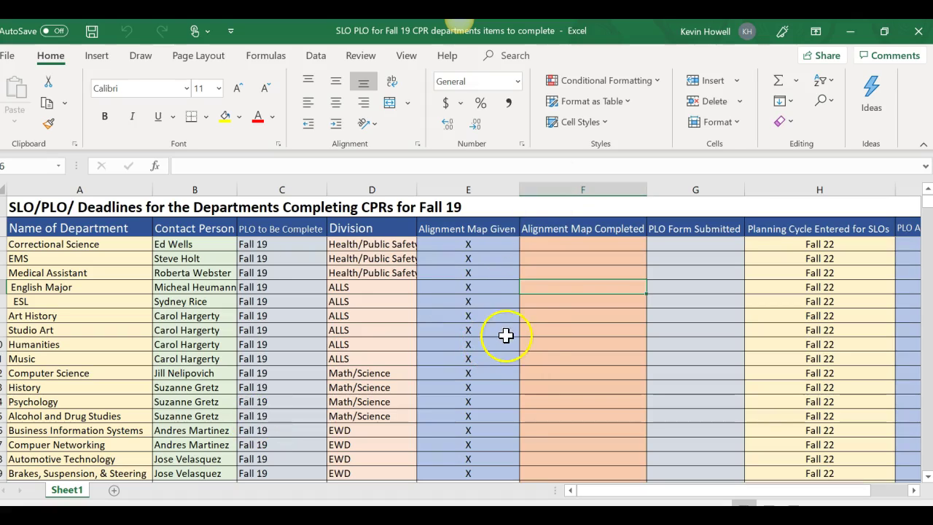
{"action": "left_click", "coordinate": [625, 229]}
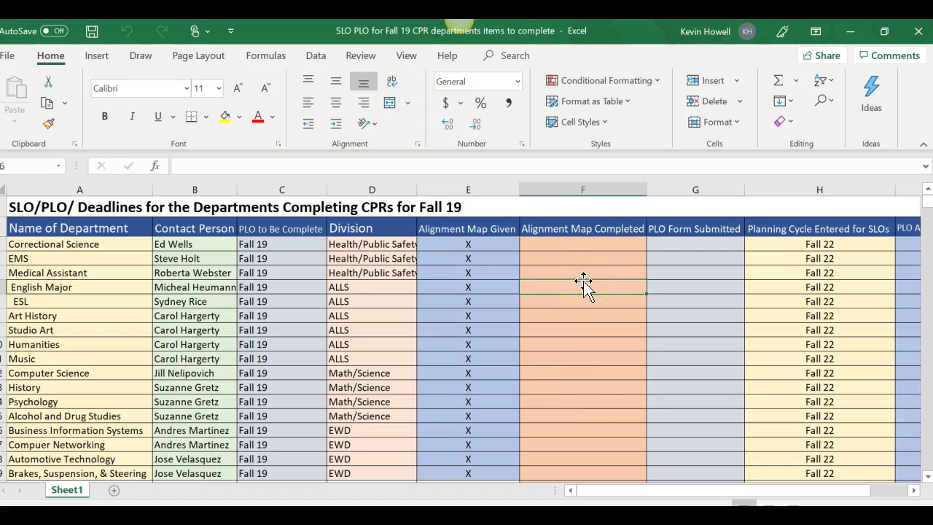
{"action": "left_click", "coordinate": [578, 283]}
- On the Imperial Valley College website, open the Faculty & Staff Student Learning Outcomes resource and its SLOs/PLOs by Division page
{"action": "left_click", "coordinate": [474, 111]}
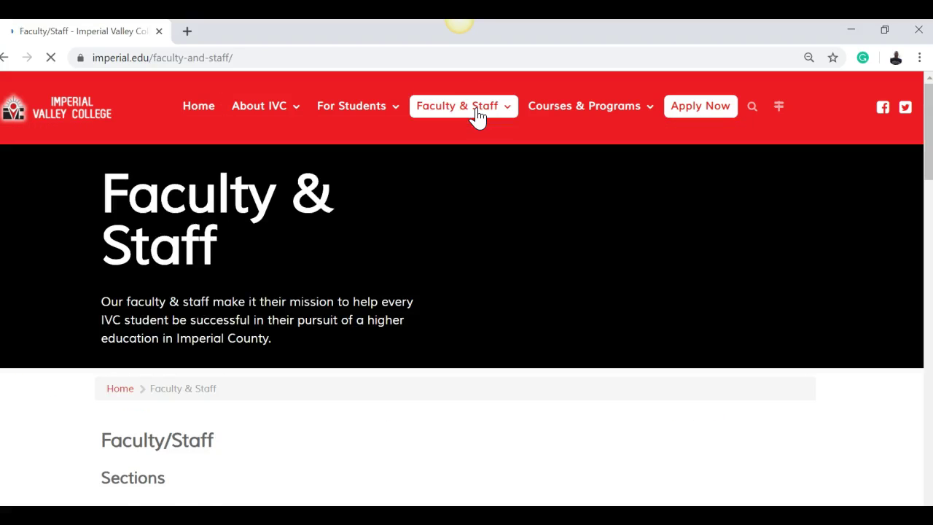
{"action": "mouse_move", "coordinate": [494, 104]}
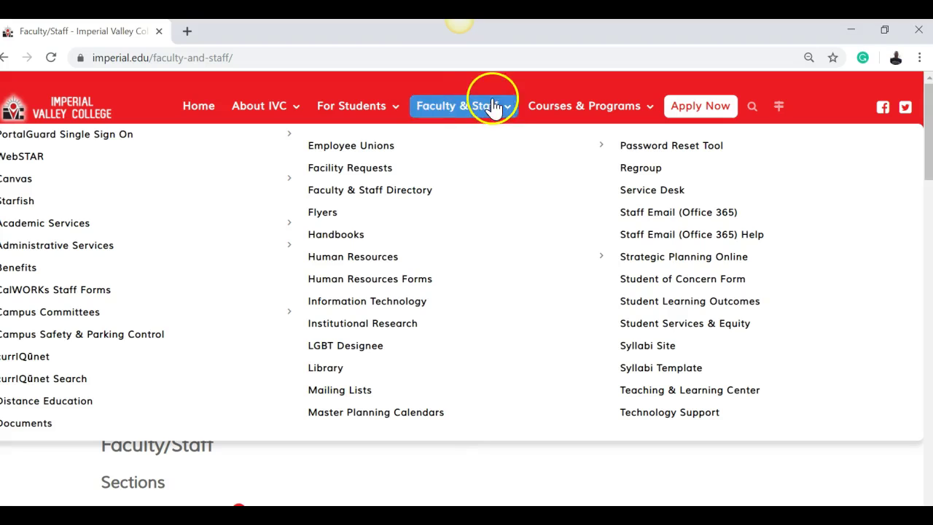
{"action": "left_click", "coordinate": [672, 309]}
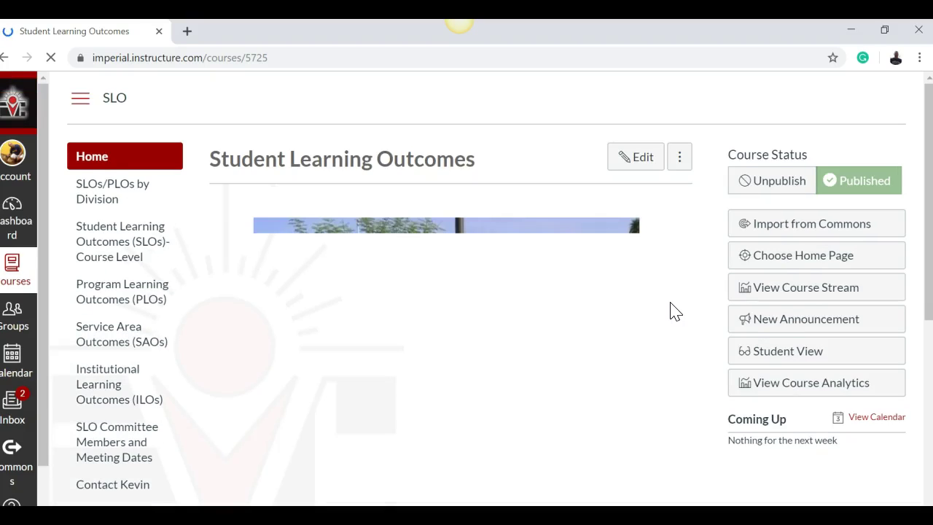
{"action": "left_click", "coordinate": [108, 197]}
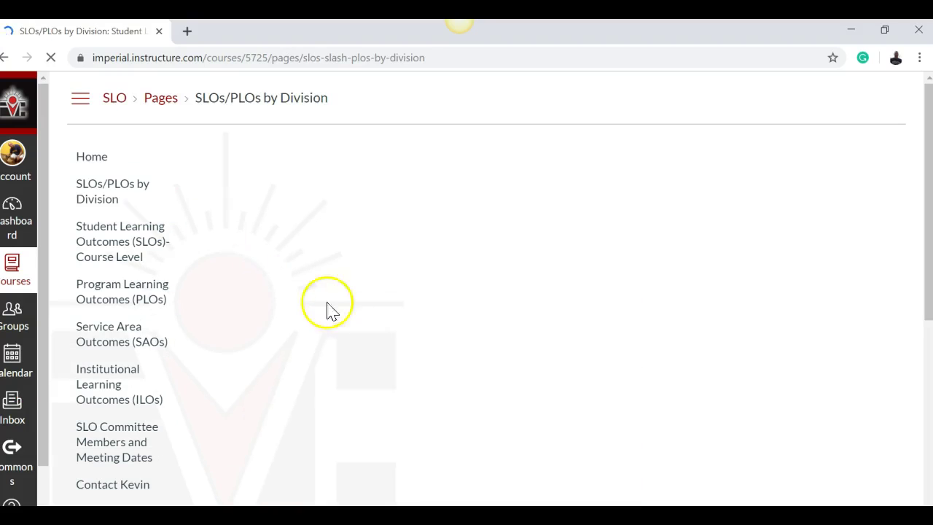
- Go to the Arts, Letters & Learning Services Division page and open its PLO Assessment Form
{"action": "scroll", "coordinate": [348, 319], "scroll_direction": "down", "scroll_amount": 3}
{"action": "scroll", "coordinate": [348, 321], "scroll_direction": "down", "scroll_amount": 2}
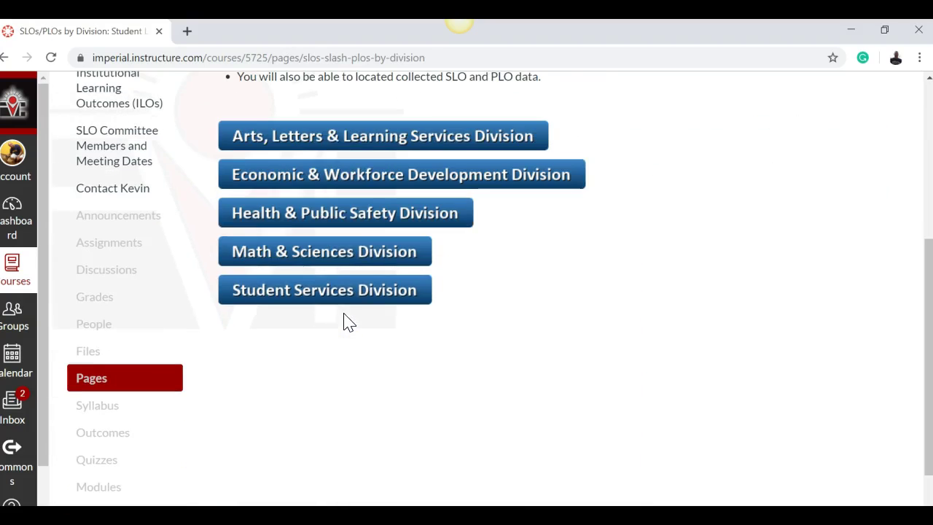
{"action": "left_click", "coordinate": [341, 139]}
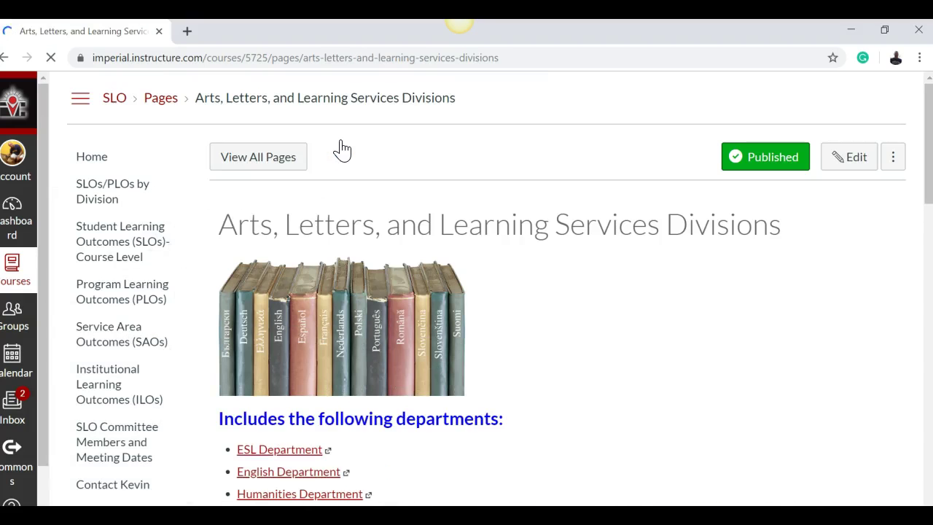
{"action": "scroll", "coordinate": [313, 187], "scroll_direction": "down", "scroll_amount": 7}
{"action": "scroll", "coordinate": [291, 269], "scroll_direction": "down", "scroll_amount": 2}
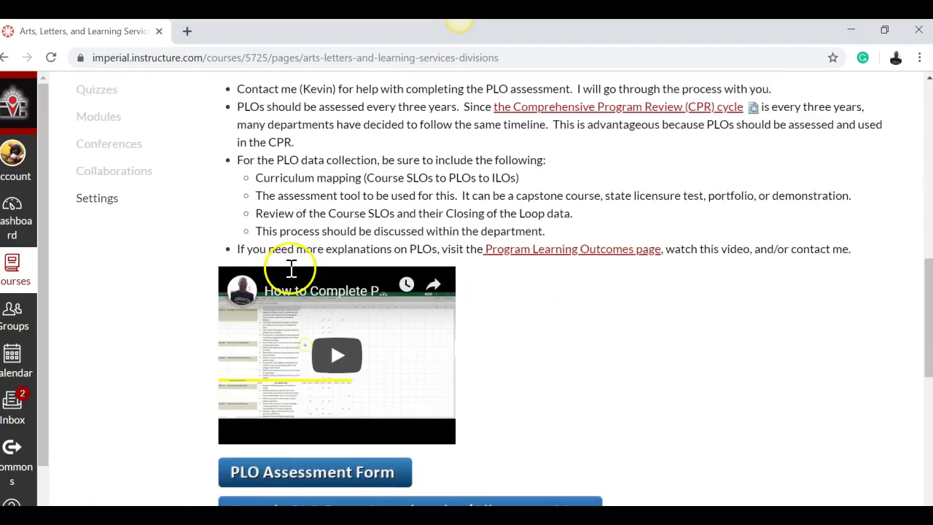
{"action": "scroll", "coordinate": [292, 268], "scroll_direction": "up", "scroll_amount": 1}
{"action": "scroll", "coordinate": [293, 268], "scroll_direction": "down", "scroll_amount": 5}
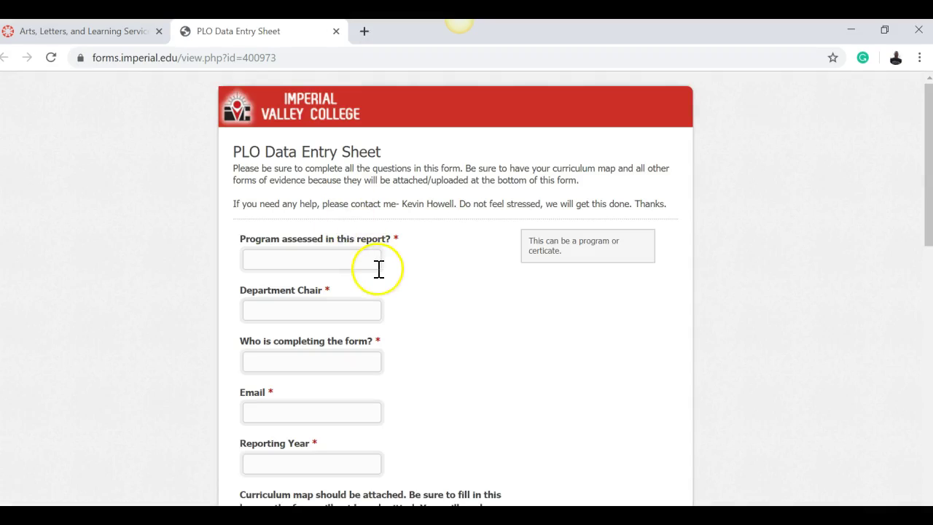
- Look through the PLO Data Entry Sheet's fields from the program details and curriculum map to Recommendations and Planning
{"action": "scroll", "coordinate": [371, 280], "scroll_direction": "down", "scroll_amount": 3}
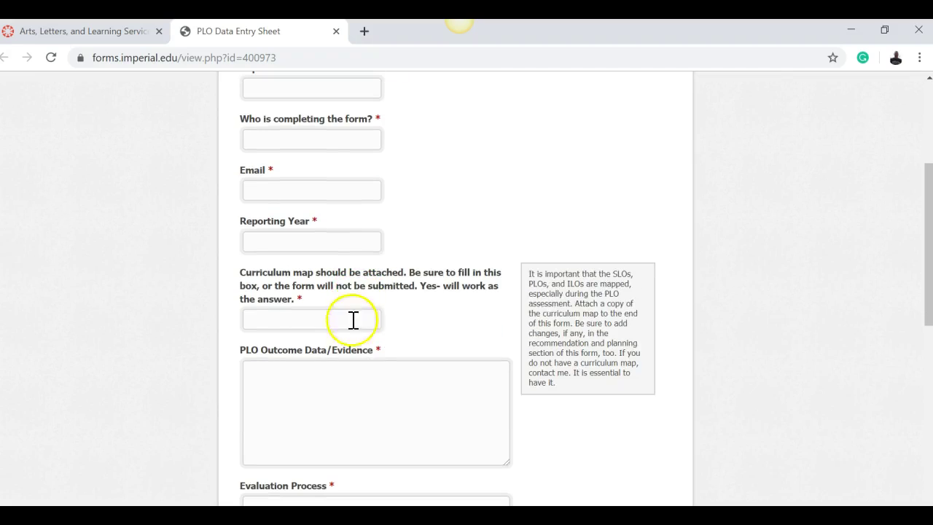
{"action": "scroll", "coordinate": [354, 348], "scroll_direction": "down", "scroll_amount": 1}
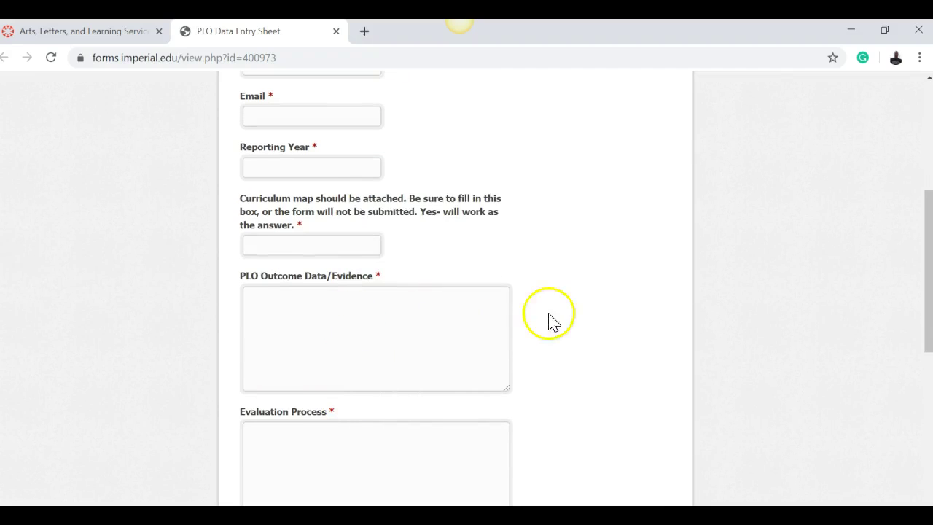
{"action": "scroll", "coordinate": [465, 328], "scroll_direction": "down", "scroll_amount": 2}
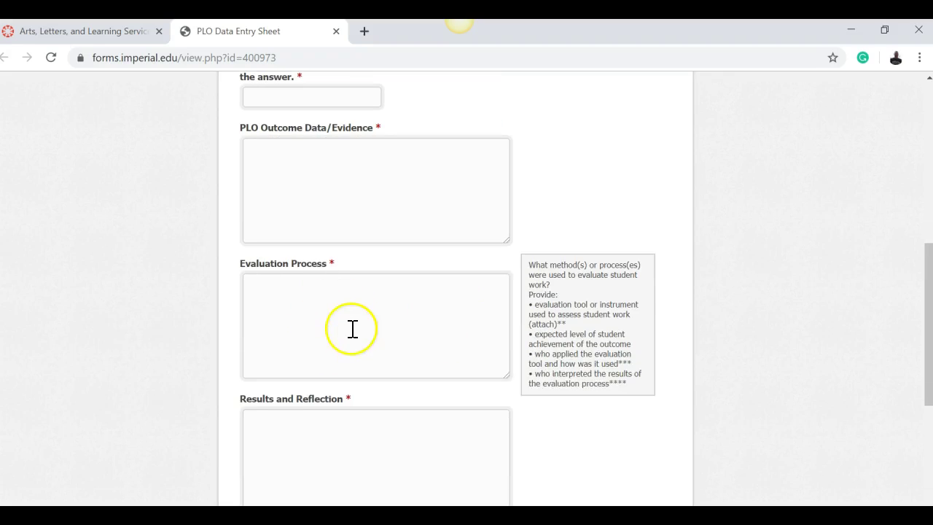
{"action": "scroll", "coordinate": [423, 318], "scroll_direction": "down", "scroll_amount": 2}
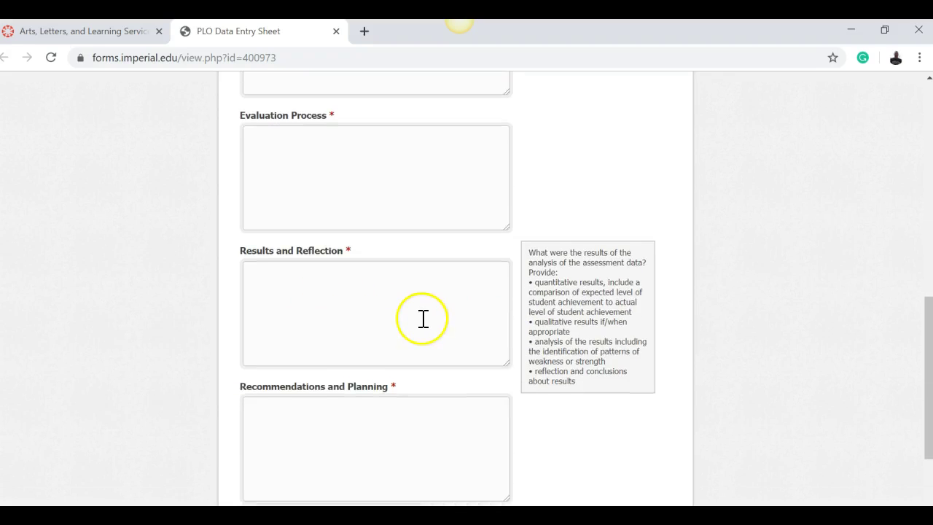
{"action": "scroll", "coordinate": [423, 319], "scroll_direction": "down", "scroll_amount": 2}
{"action": "scroll", "coordinate": [422, 319], "scroll_direction": "up", "scroll_amount": 2}
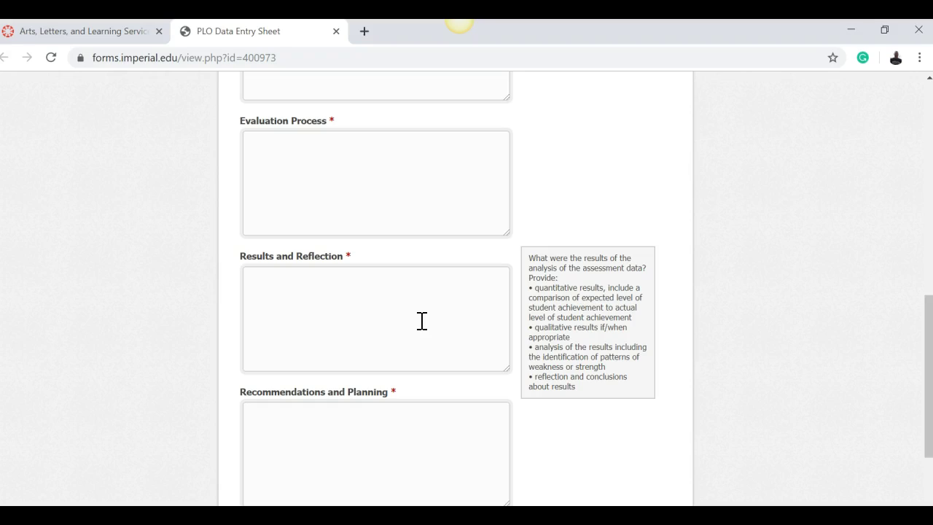
- Read the guidance for the Results and Reflection and Recommendations and Planning fields, and check the form's file upload and submission area
{"action": "left_click", "coordinate": [387, 413]}
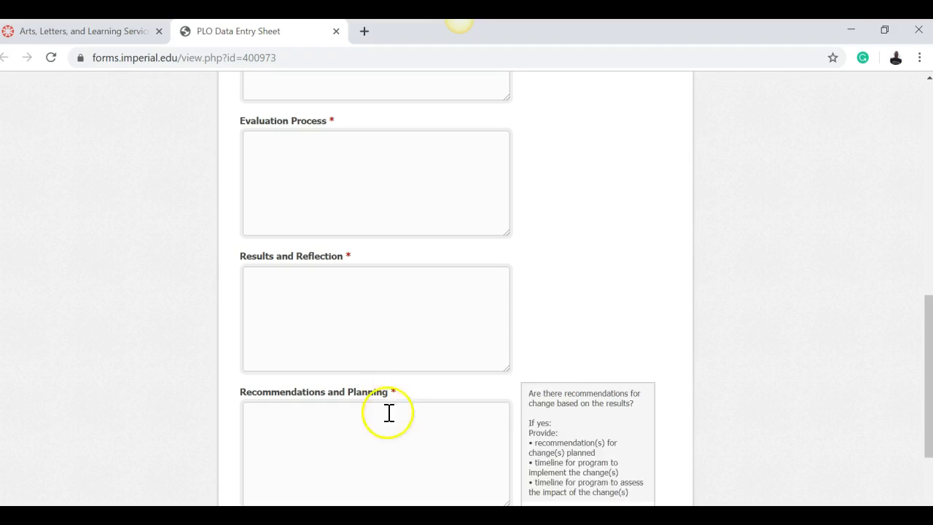
{"action": "left_click", "coordinate": [397, 328]}
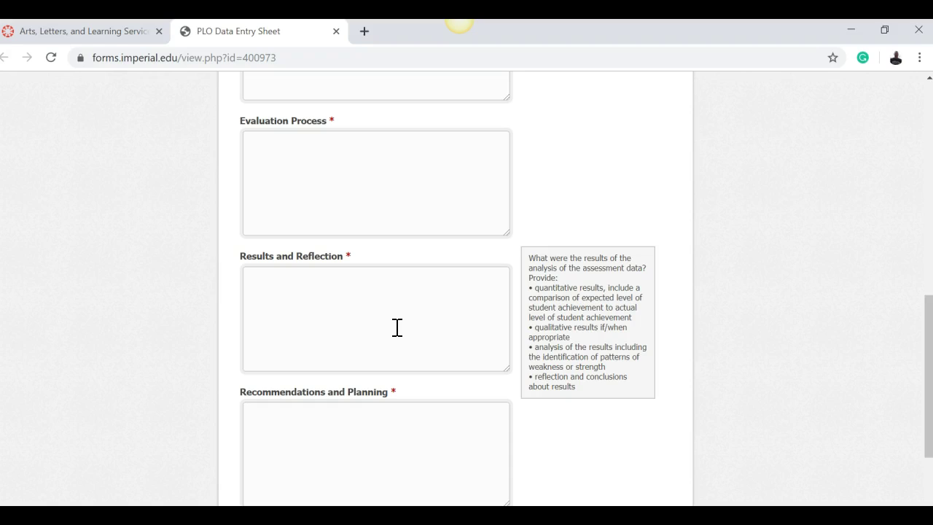
{"action": "left_click", "coordinate": [463, 369]}
{"action": "left_click", "coordinate": [329, 423]}
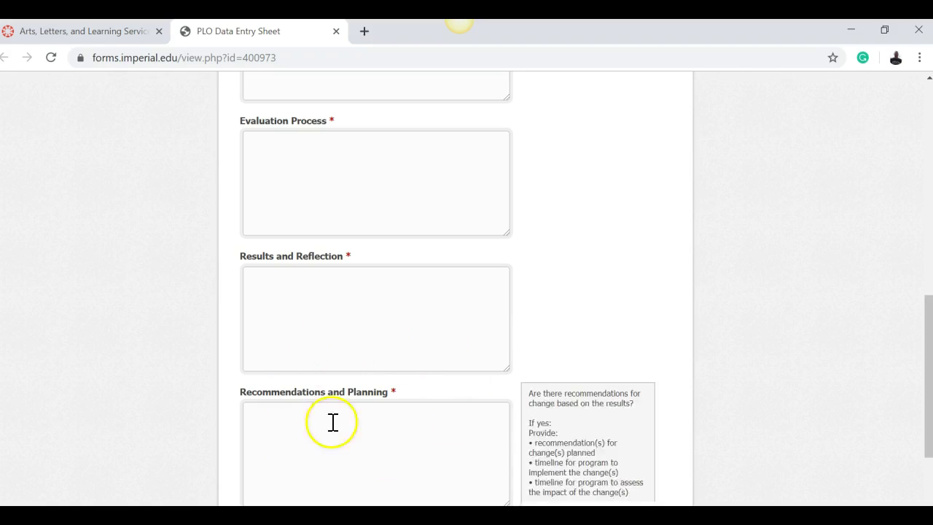
{"action": "left_click", "coordinate": [336, 343]}
{"action": "left_click", "coordinate": [350, 195]}
{"action": "scroll", "coordinate": [343, 252], "scroll_direction": "down", "scroll_amount": 2}
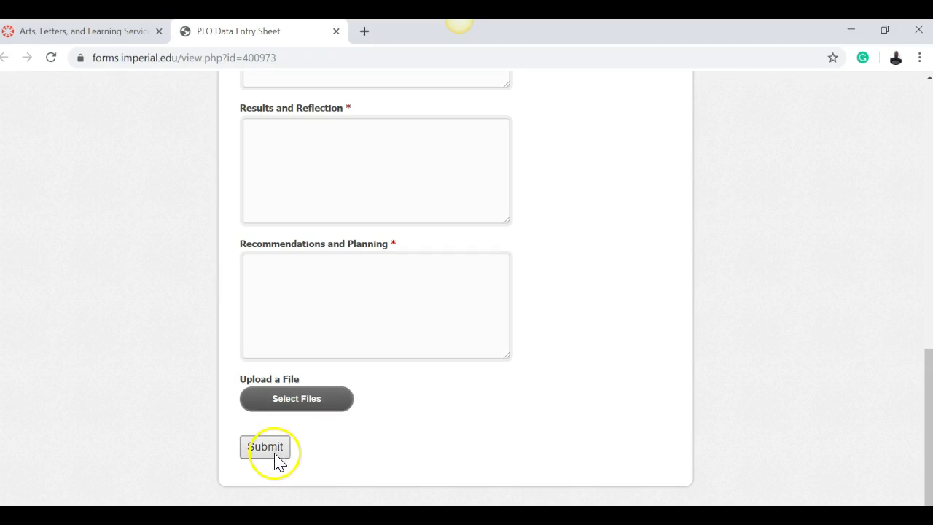
- Close the PLO Data Entry Sheet and download the sample PLO form completed with alignment map
{"action": "left_click", "coordinate": [336, 32]}
{"action": "scroll", "coordinate": [291, 252], "scroll_direction": "down", "scroll_amount": 1}
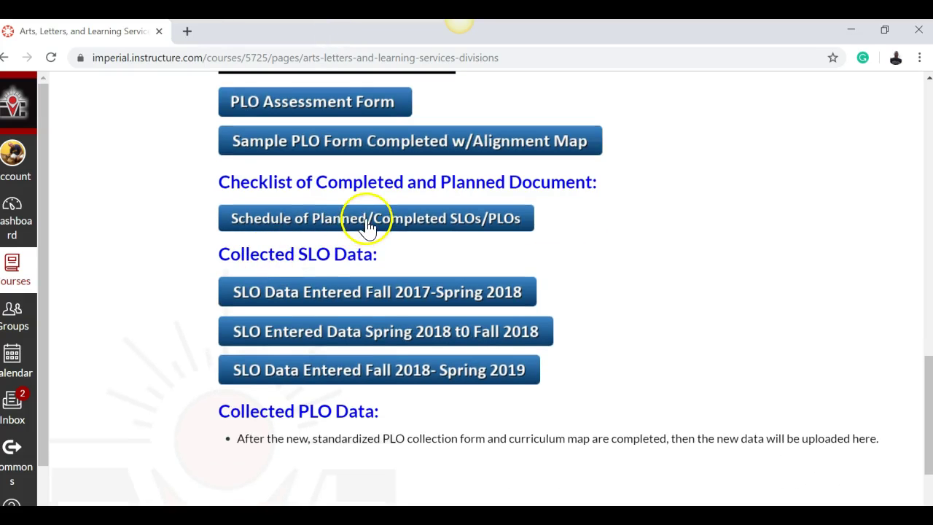
{"action": "scroll", "coordinate": [226, 321], "scroll_direction": "up", "scroll_amount": 1}
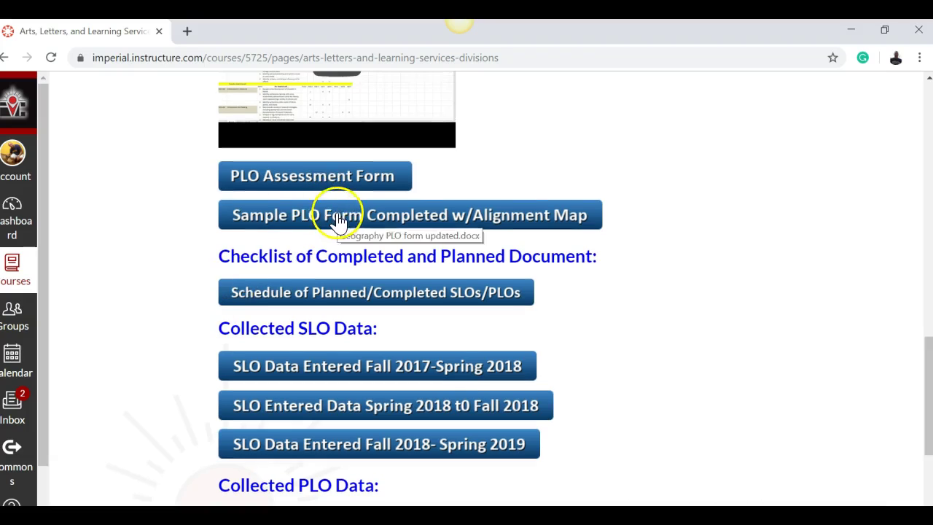
{"action": "left_click", "coordinate": [333, 221]}
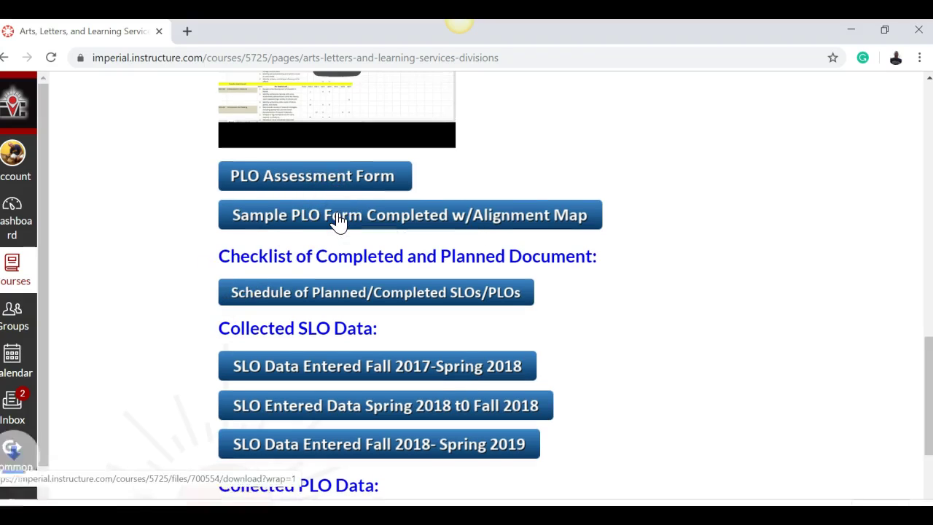
{"action": "left_click", "coordinate": [339, 216]}
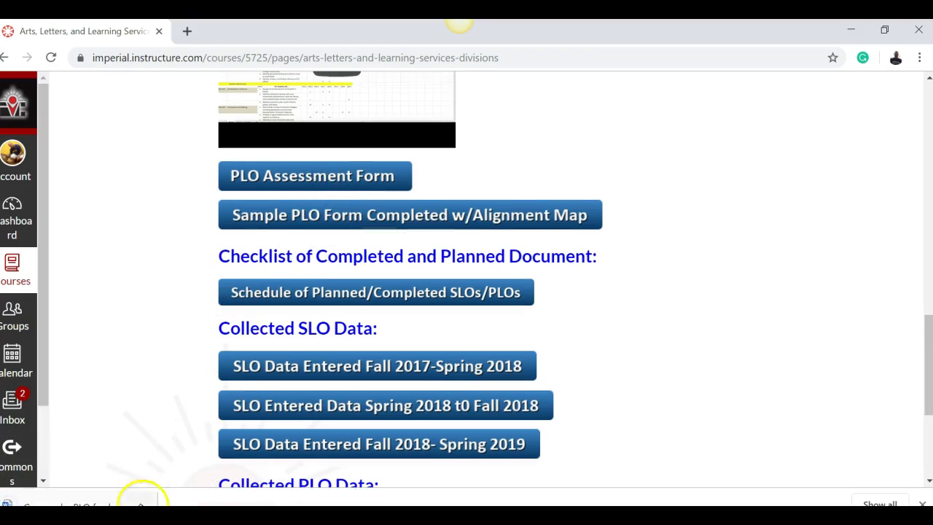
- Open the downloaded Geography PLO form document in Word
{"action": "left_click", "coordinate": [139, 503]}
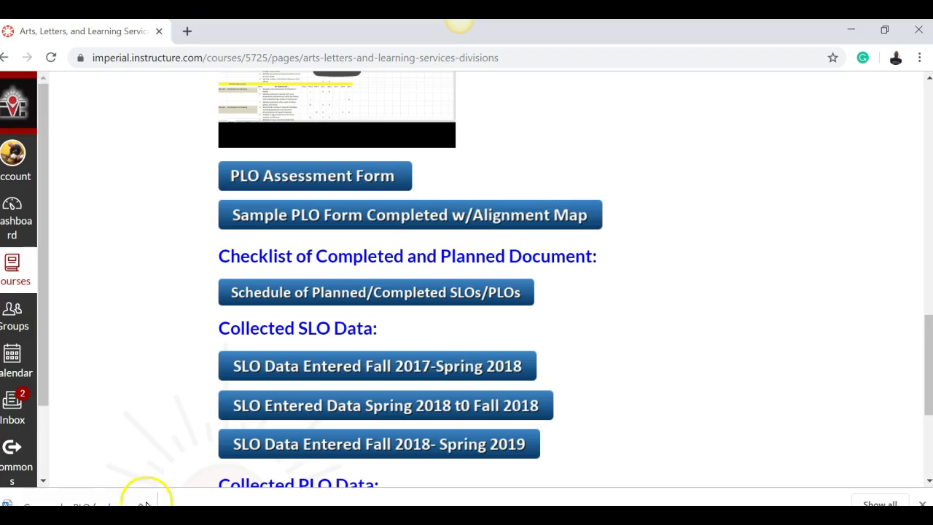
{"action": "left_click", "coordinate": [141, 504]}
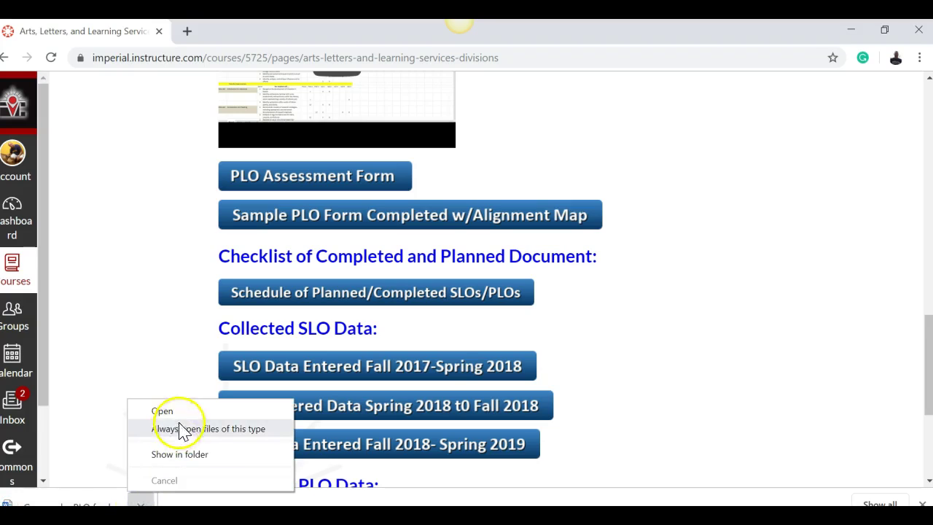
{"action": "left_click", "coordinate": [184, 413]}
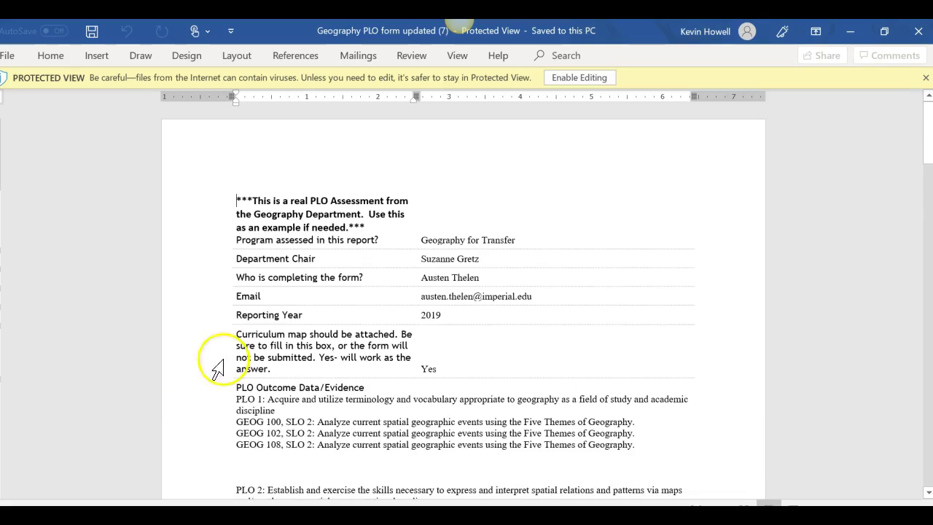
- Read the sample Geography PLO form from PLO Outcome Data/Evidence through Evaluation Process to Recommendations and Planning
{"action": "scroll", "coordinate": [213, 271], "scroll_direction": "down", "scroll_amount": 5}
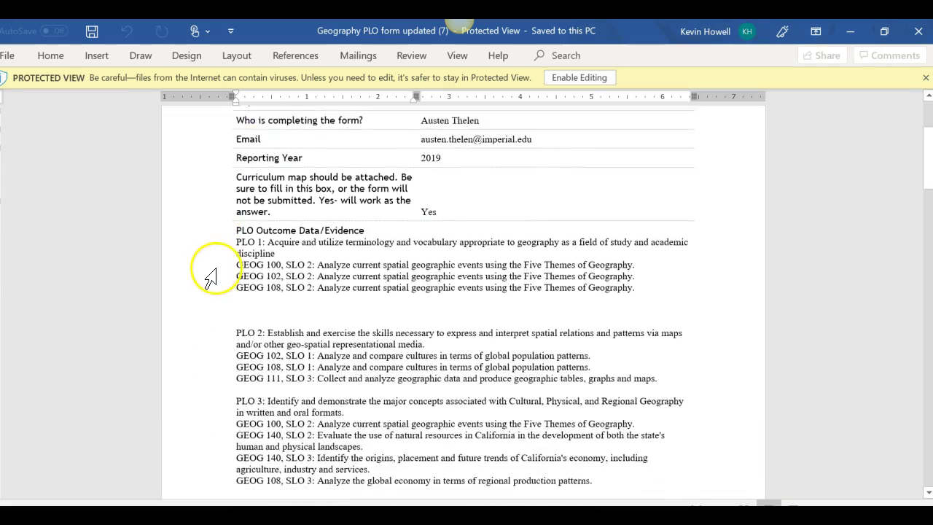
{"action": "scroll", "coordinate": [207, 284], "scroll_direction": "down", "scroll_amount": 10}
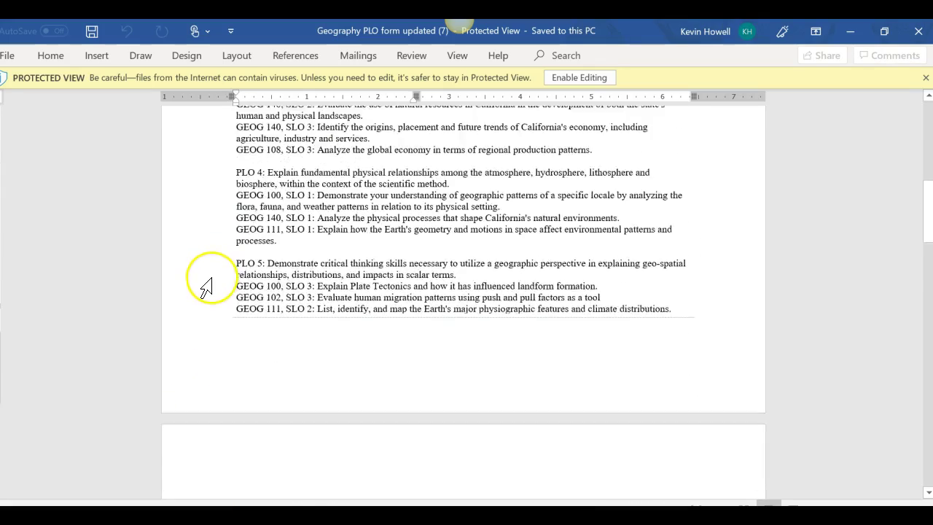
{"action": "scroll", "coordinate": [206, 288], "scroll_direction": "down", "scroll_amount": 10}
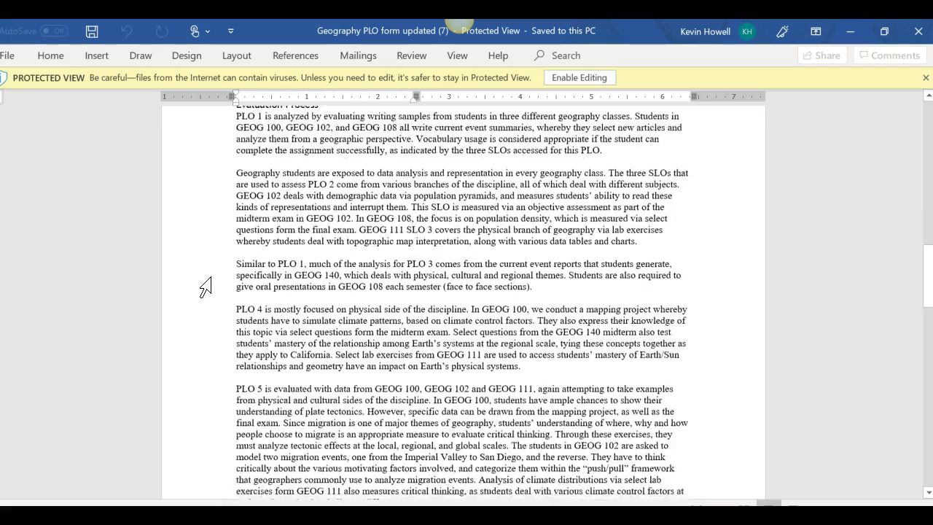
{"action": "scroll", "coordinate": [206, 288], "scroll_direction": "down", "scroll_amount": 8}
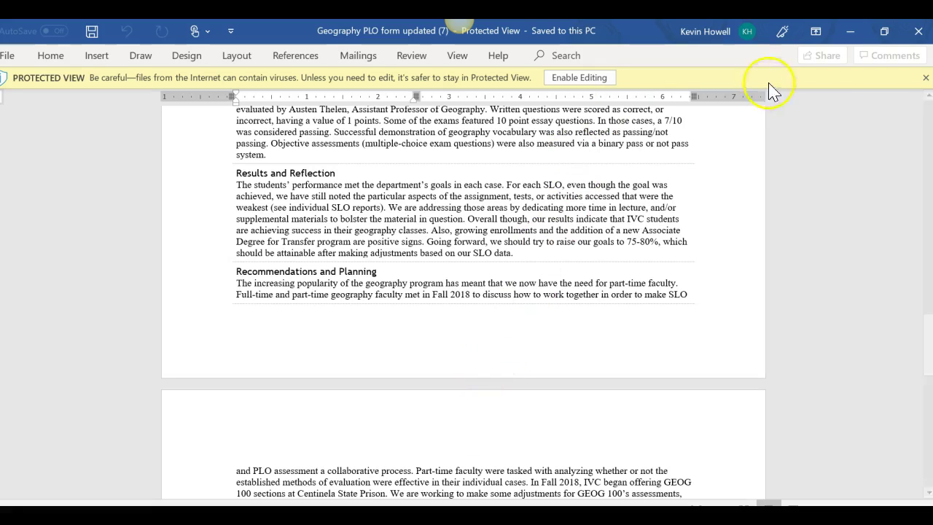
- Close the sample Geography PLO form and switch to the Fall 19 CPR departments workbook in Excel
{"action": "left_click", "coordinate": [913, 30]}
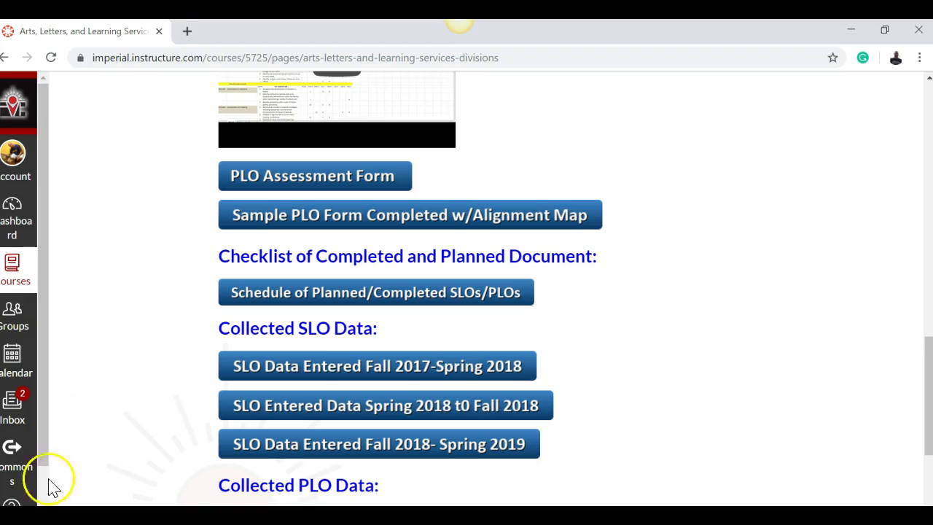
{"action": "left_click", "coordinate": [11, 503]}
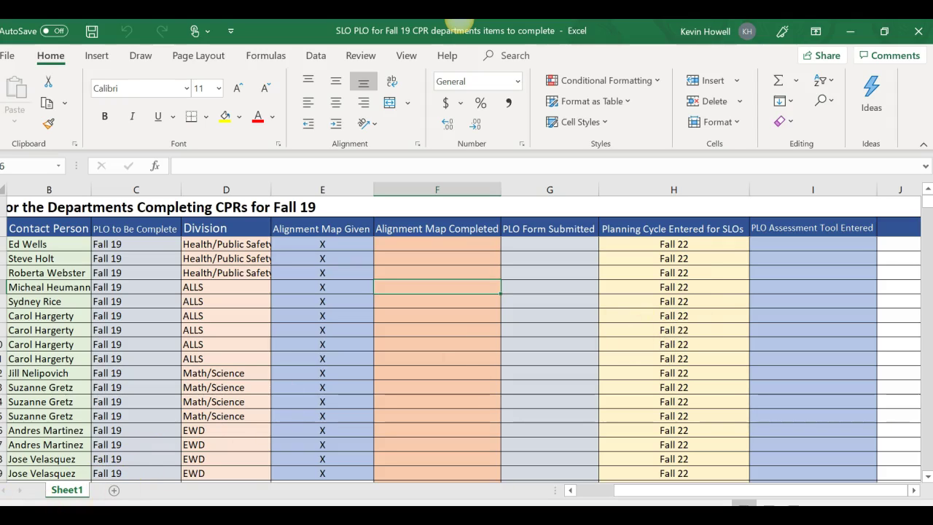
- Switch back to the browser and reach the Arts, Letters & Learning Services Division page through SLOs/PLOs by Division
{"action": "key", "text": "alt+Tab"}
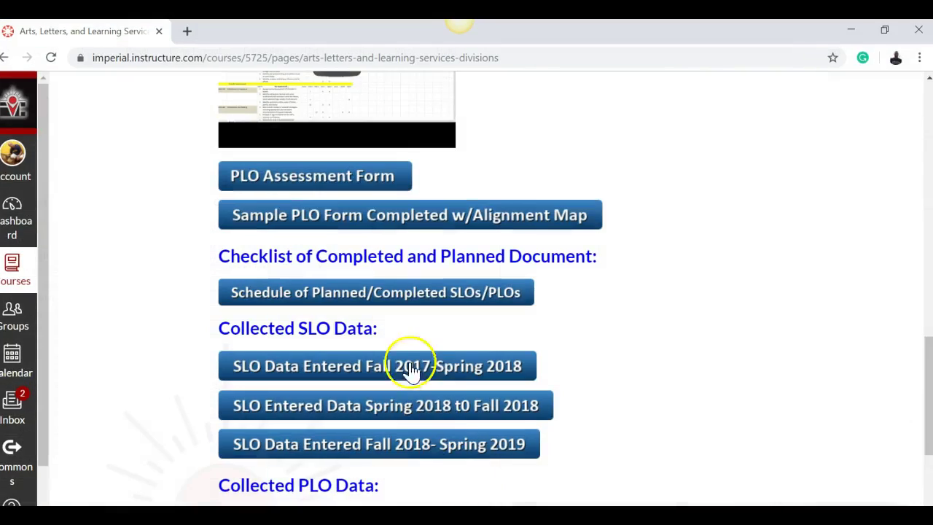
{"action": "scroll", "coordinate": [394, 361], "scroll_direction": "up", "scroll_amount": 10}
{"action": "scroll", "coordinate": [236, 248], "scroll_direction": "up", "scroll_amount": 3}
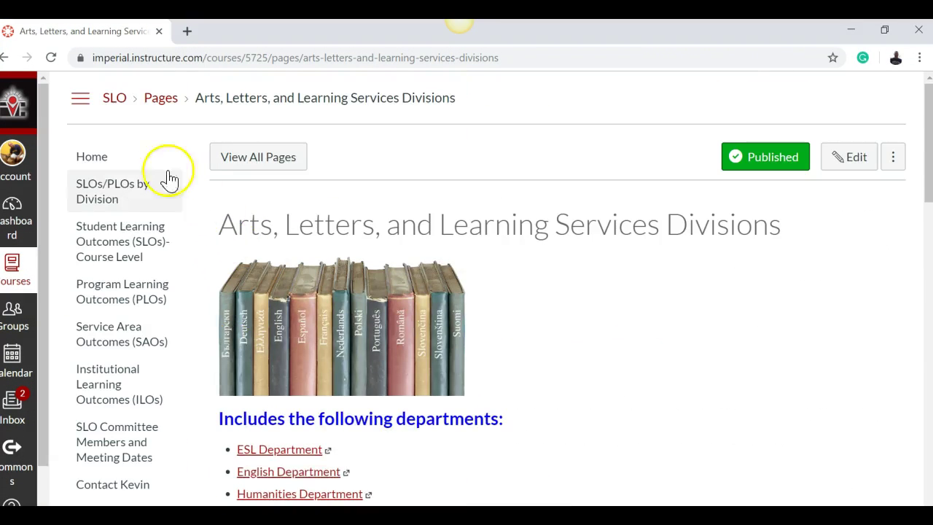
{"action": "left_click", "coordinate": [117, 201]}
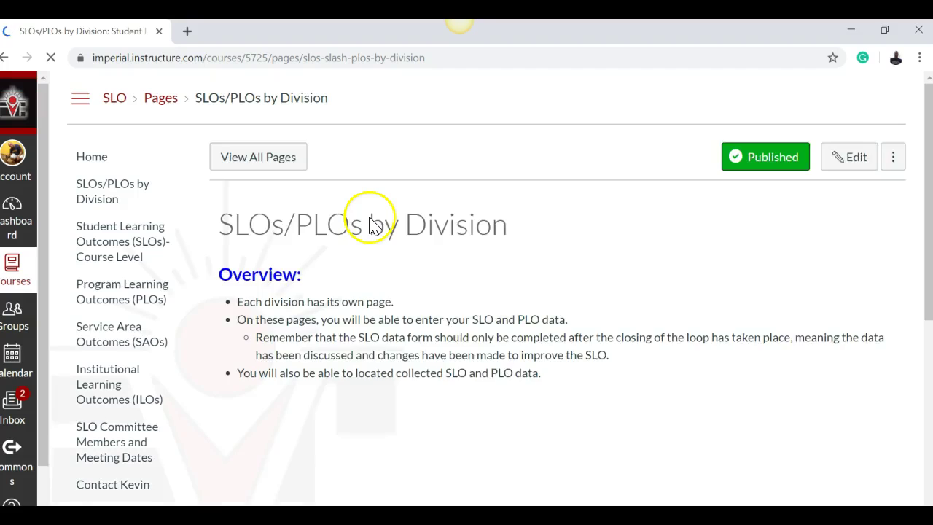
{"action": "scroll", "coordinate": [369, 223], "scroll_direction": "down", "scroll_amount": 1}
{"action": "scroll", "coordinate": [379, 234], "scroll_direction": "down", "scroll_amount": 1}
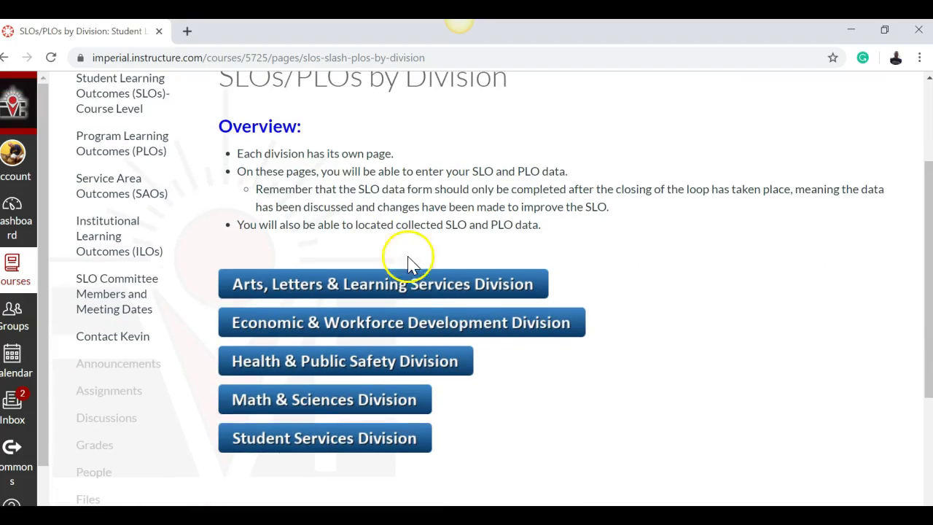
{"action": "left_click", "coordinate": [422, 291]}
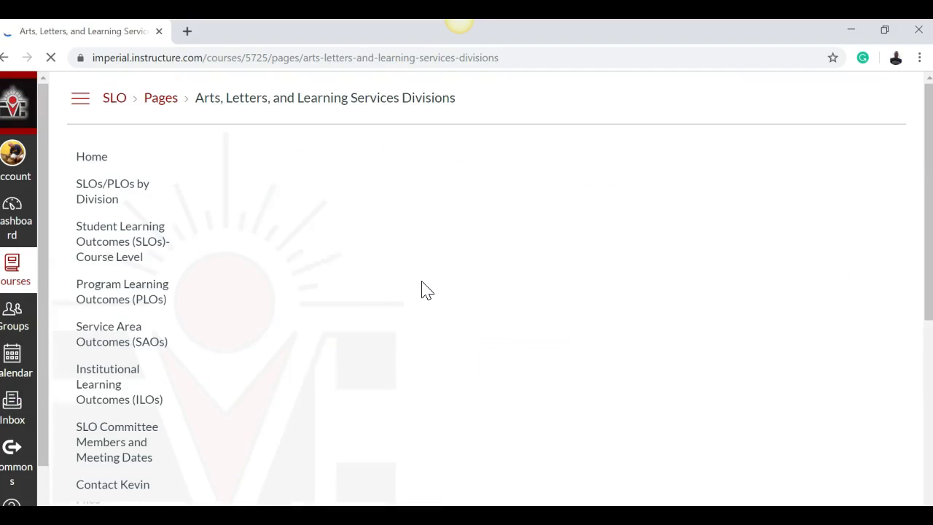
- Open the Schedule of Planned/Completed SLOs/PLOs and bring its Cycle Plan and data collection columns for English into view
{"action": "scroll", "coordinate": [426, 289], "scroll_direction": "down", "scroll_amount": 12}
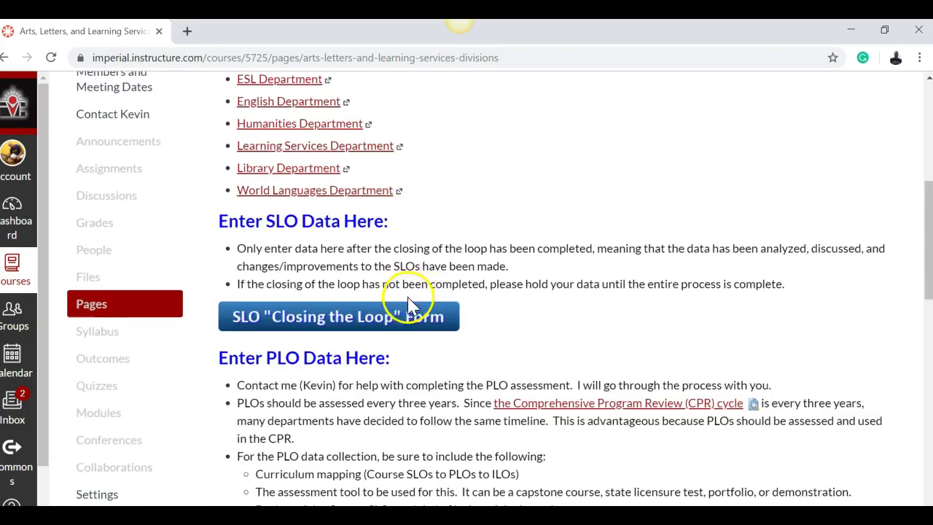
{"action": "scroll", "coordinate": [397, 314], "scroll_direction": "down", "scroll_amount": 2}
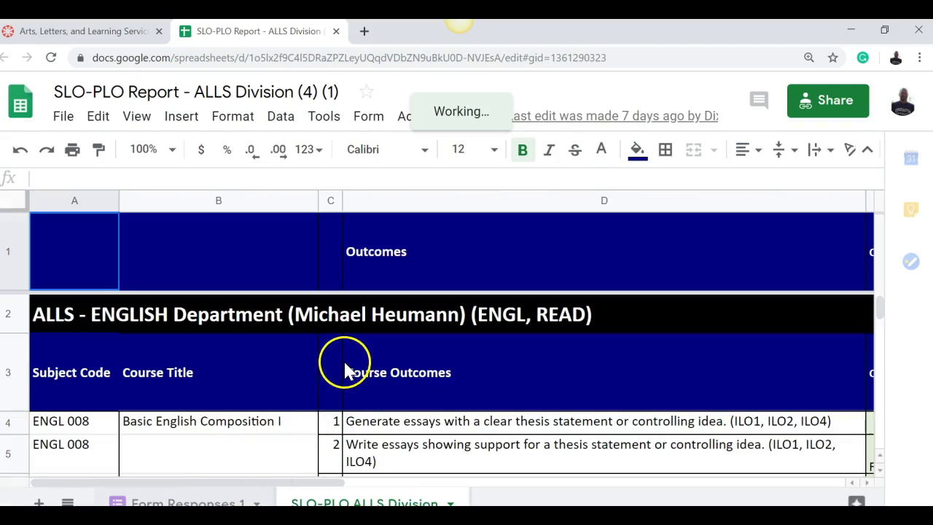
{"action": "scroll", "coordinate": [335, 368], "scroll_direction": "down", "scroll_amount": 5}
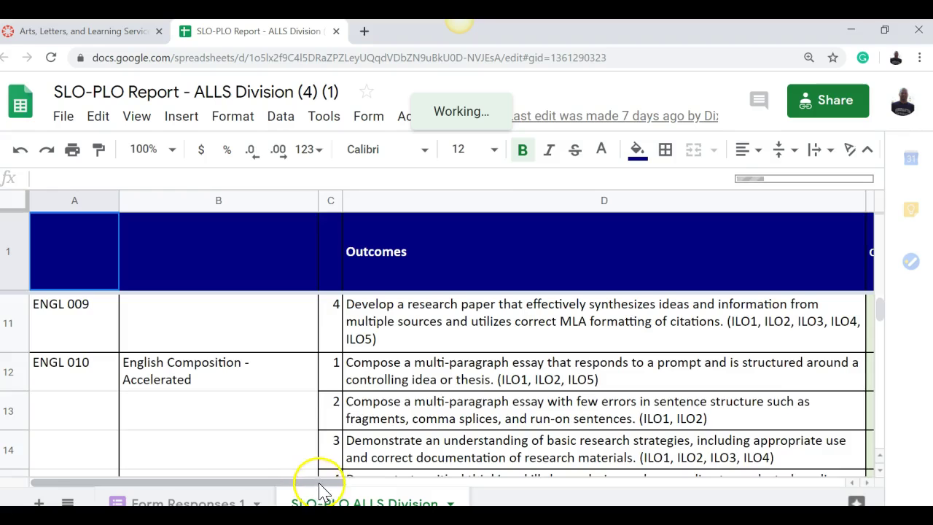
{"action": "left_click_drag", "start_coordinate": [312, 481], "coordinate": [528, 503]}
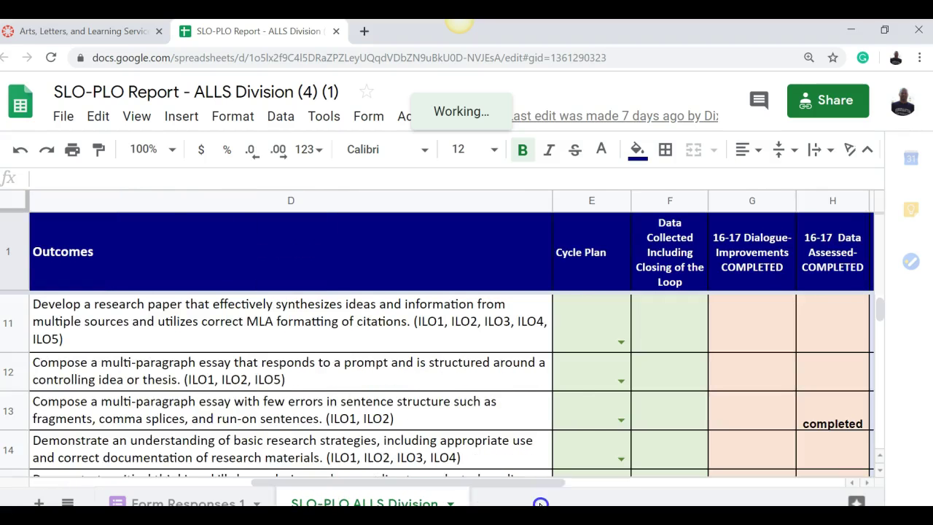
- Examine the semester choices offered in the Cycle Plan cell of the first ENGL 010 outcome and the neighbouring data collection cell
{"action": "scroll", "coordinate": [583, 385], "scroll_direction": "down", "scroll_amount": 1}
{"action": "left_click", "coordinate": [621, 324]}
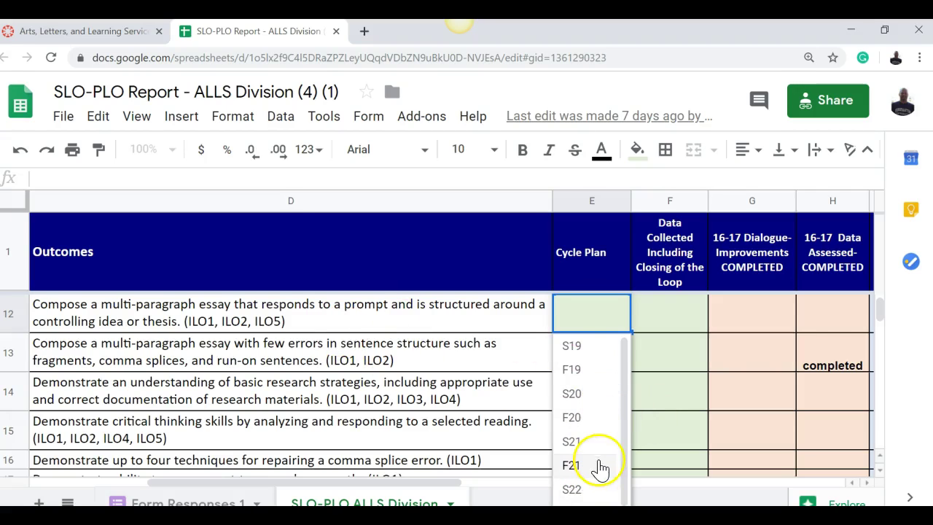
{"action": "scroll", "coordinate": [589, 496], "scroll_direction": "down", "scroll_amount": 1}
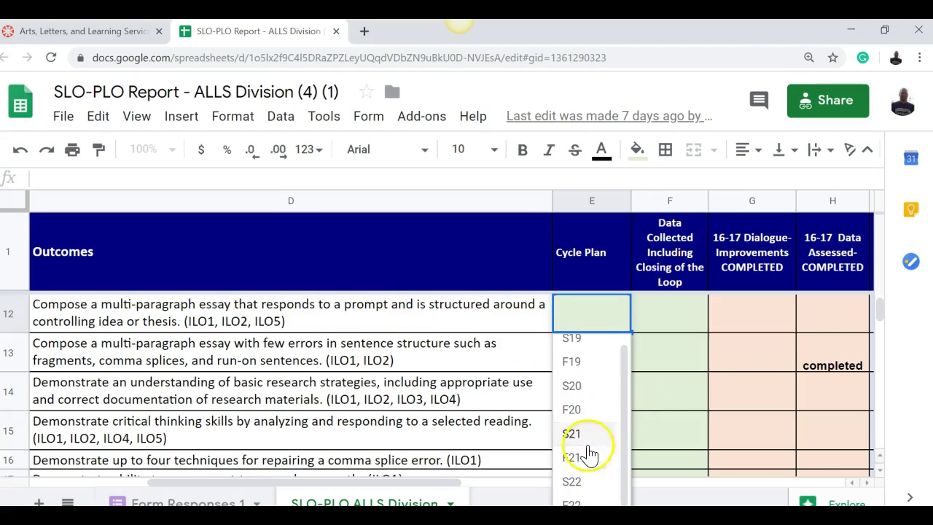
{"action": "scroll", "coordinate": [592, 364], "scroll_direction": "up", "scroll_amount": 1}
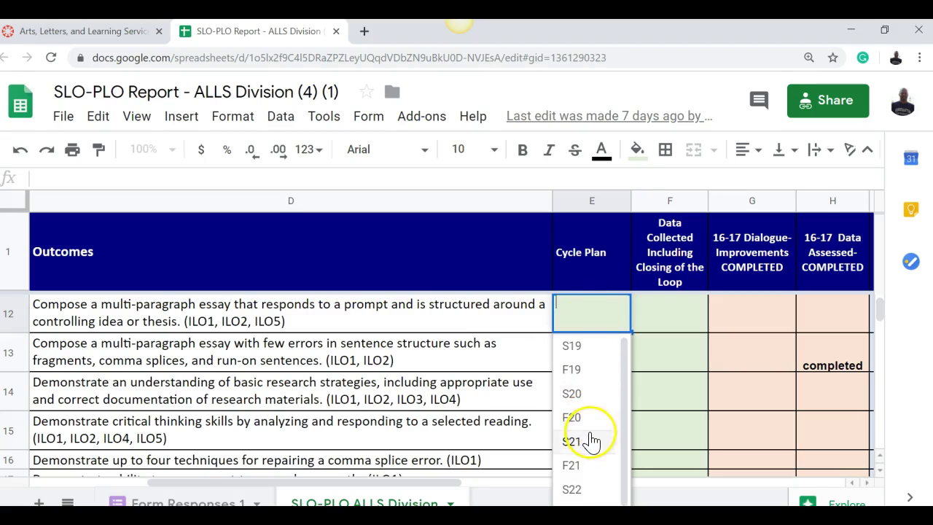
{"action": "left_click", "coordinate": [596, 467]}
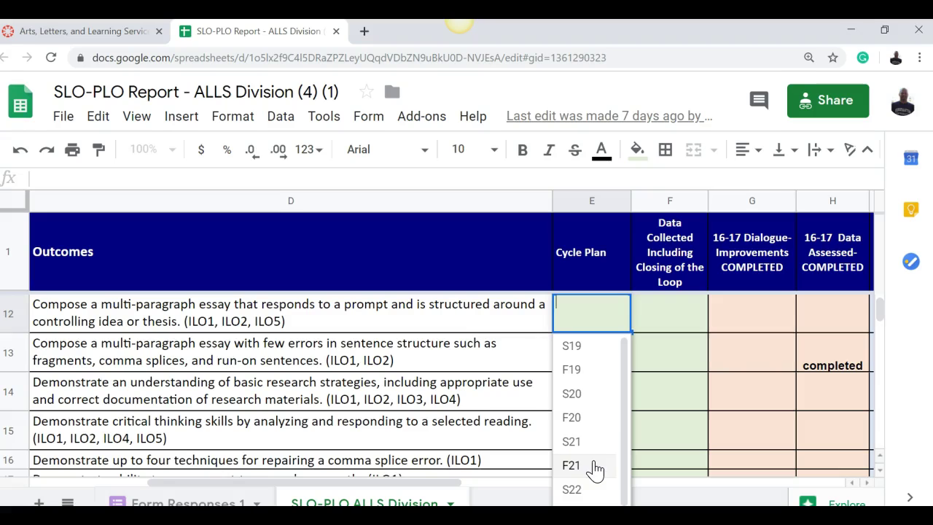
{"action": "left_click", "coordinate": [677, 315]}
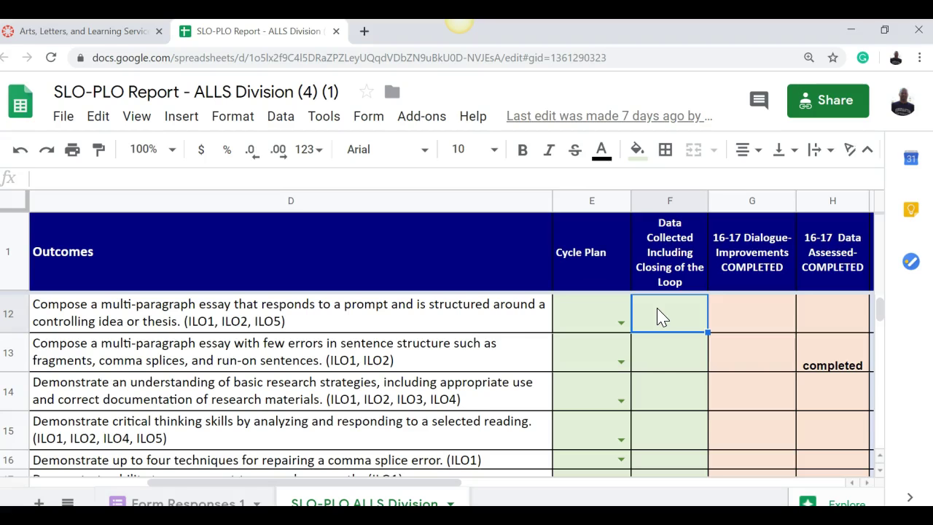
- Review the data collection column and the 16-17 and 17-18 assessment and dialogue completion columns for the English course outcomes
{"action": "scroll", "coordinate": [668, 372], "scroll_direction": "down", "scroll_amount": 4}
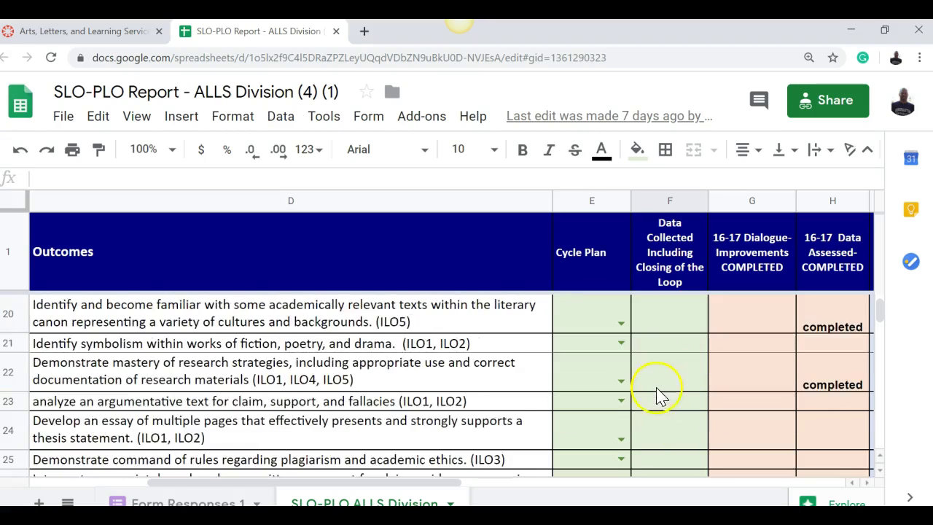
{"action": "scroll", "coordinate": [668, 372], "scroll_direction": "up", "scroll_amount": 5}
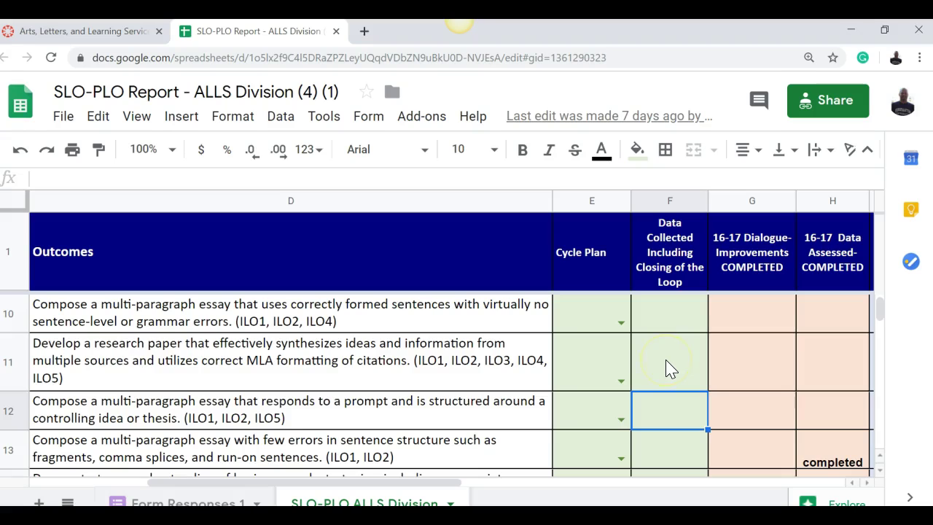
{"action": "scroll", "coordinate": [671, 370], "scroll_direction": "up", "scroll_amount": 1}
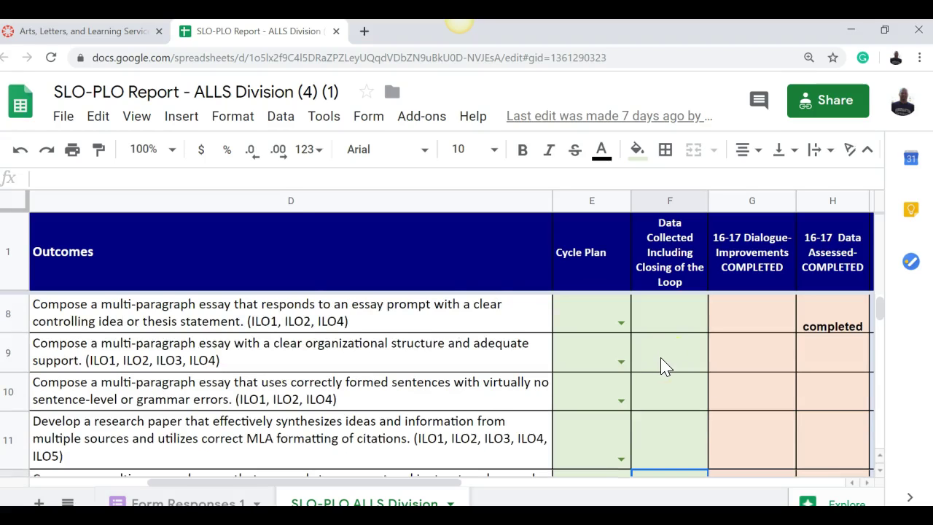
{"action": "left_click", "coordinate": [666, 332]}
{"action": "left_click_drag", "start_coordinate": [441, 484], "coordinate": [638, 488]}
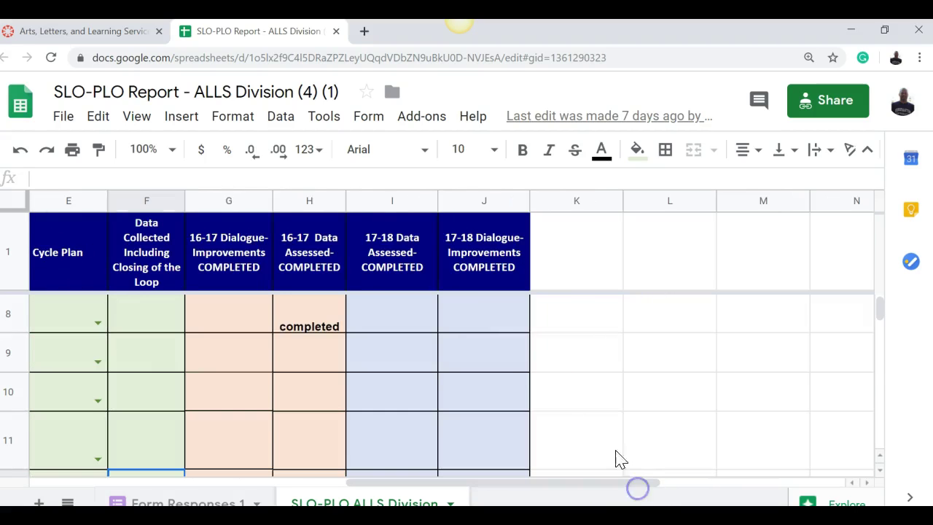
{"action": "scroll", "coordinate": [390, 406], "scroll_direction": "down", "scroll_amount": 5}
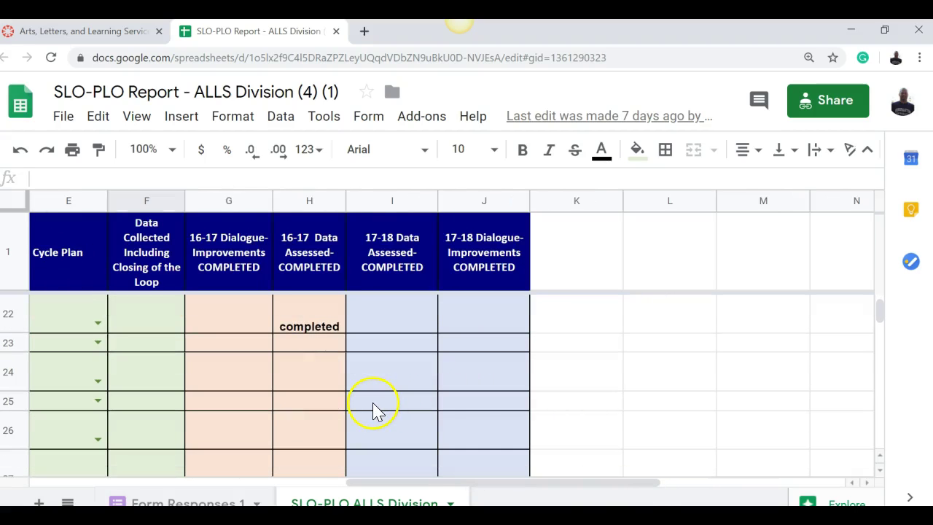
{"action": "scroll", "coordinate": [377, 410], "scroll_direction": "up", "scroll_amount": 2}
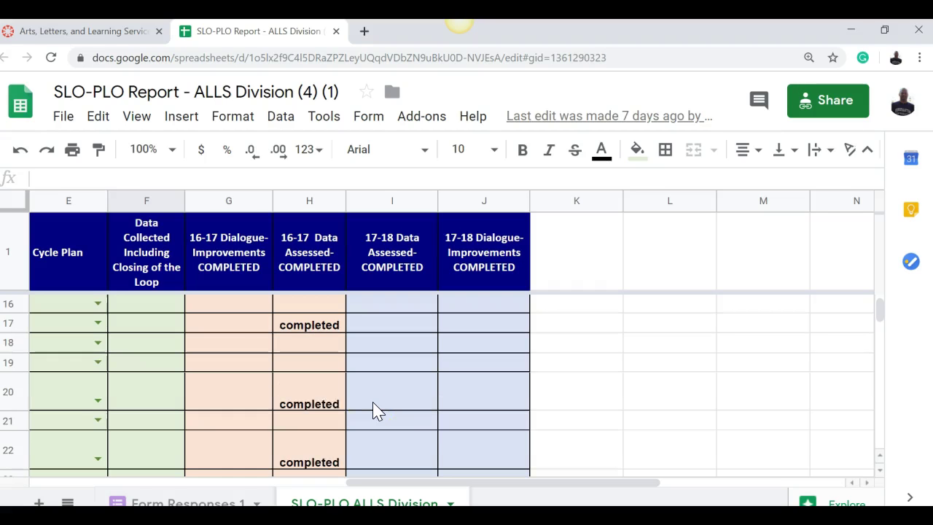
{"action": "left_click_drag", "start_coordinate": [516, 484], "coordinate": [481, 485]}
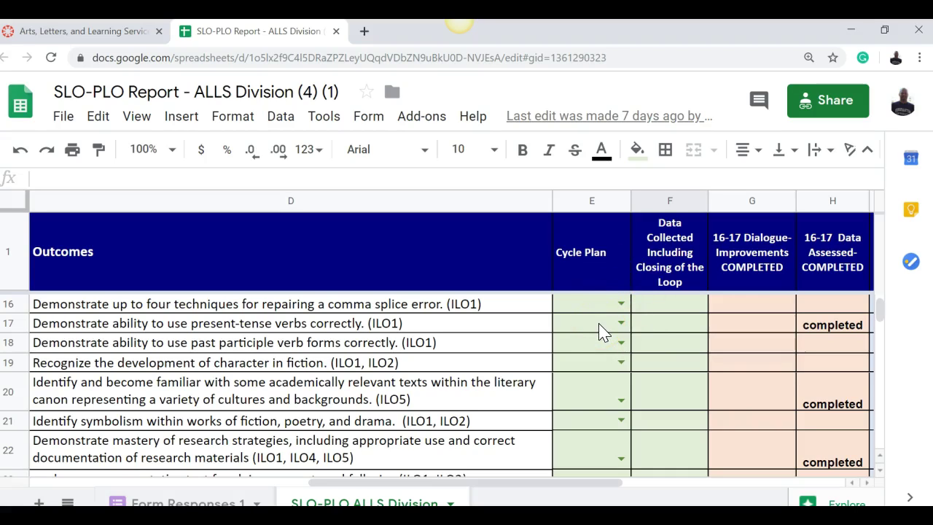
- Reopen the ALLS Division SLO-PLO report and examine the cycle plan and PLO assessment tool row for the English program outcomes
{"action": "left_click", "coordinate": [550, 430]}
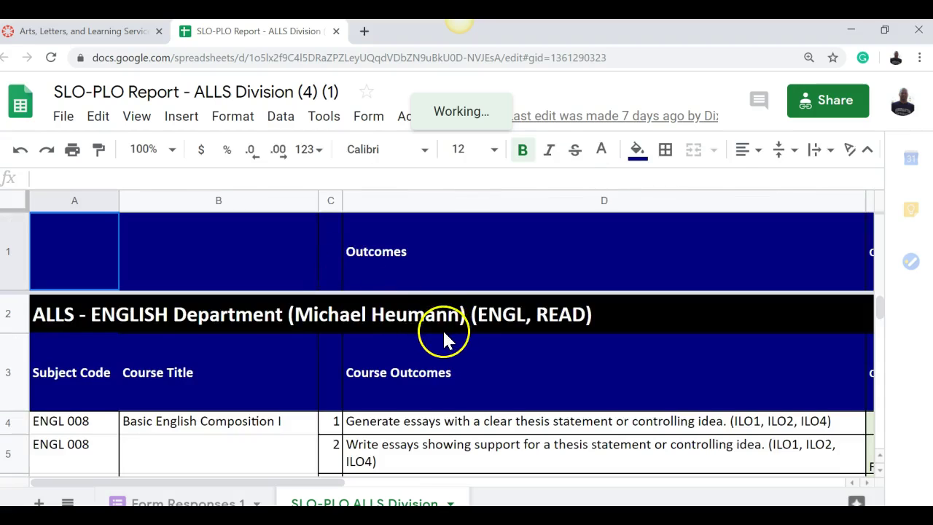
{"action": "scroll", "coordinate": [270, 364], "scroll_direction": "down", "scroll_amount": 10}
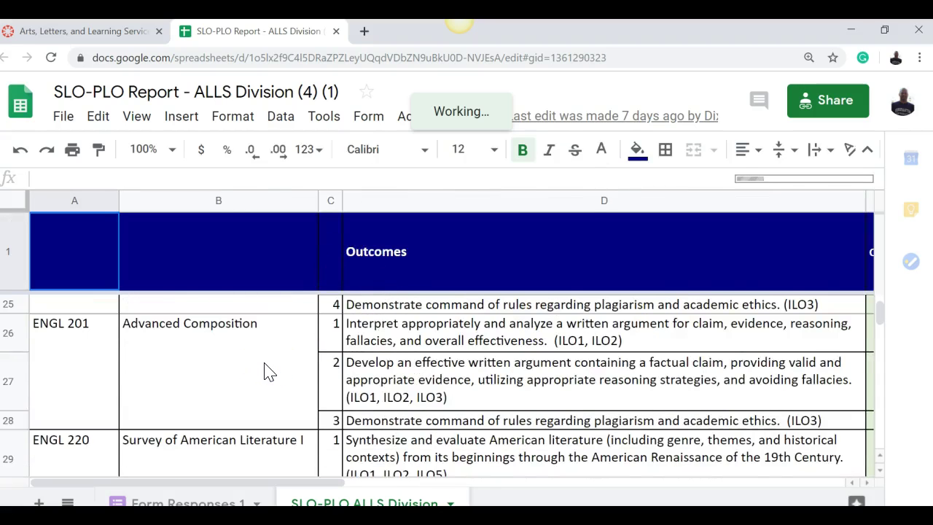
{"action": "scroll", "coordinate": [269, 372], "scroll_direction": "down", "scroll_amount": 10}
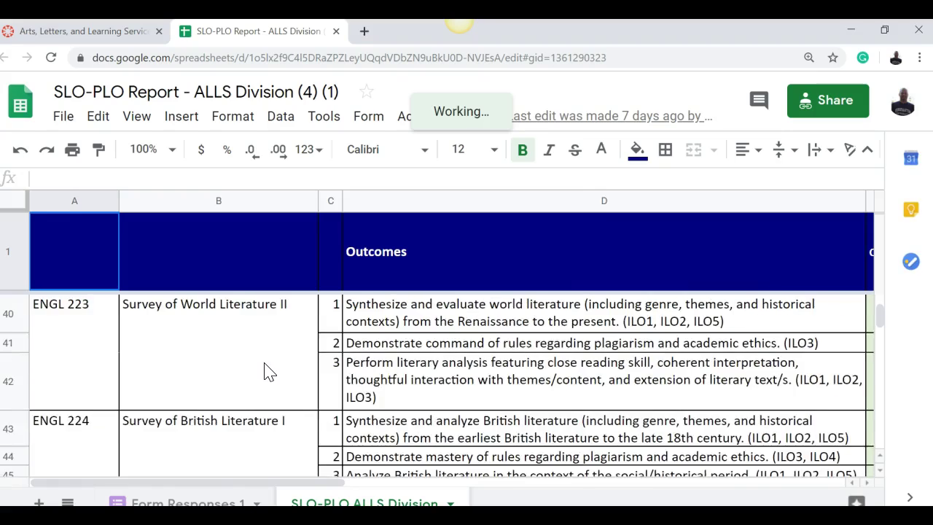
{"action": "scroll", "coordinate": [266, 372], "scroll_direction": "down", "scroll_amount": 10}
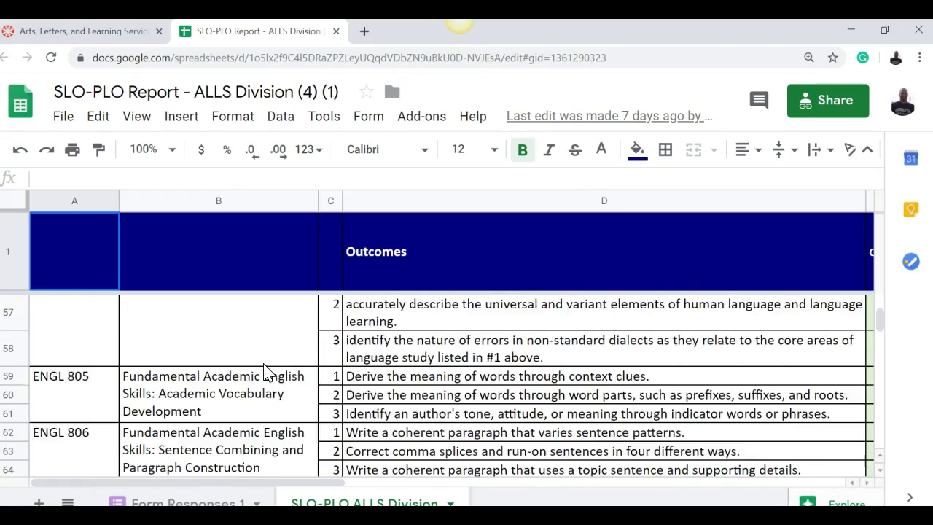
{"action": "scroll", "coordinate": [266, 372], "scroll_direction": "down", "scroll_amount": 10}
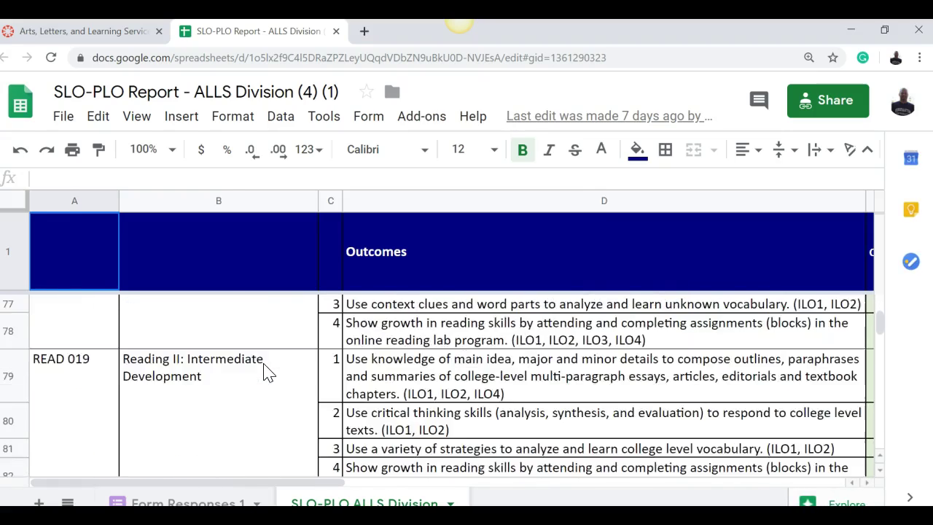
{"action": "scroll", "coordinate": [266, 371], "scroll_direction": "down", "scroll_amount": 6}
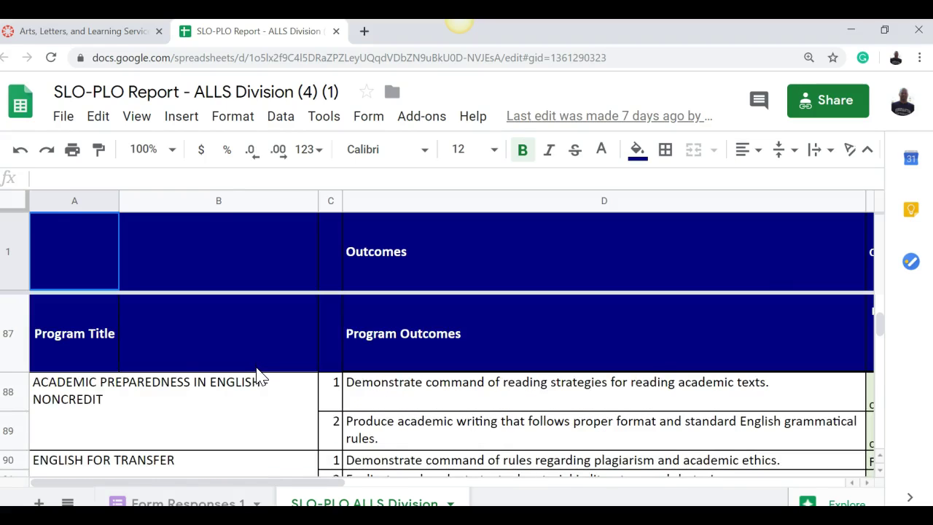
{"action": "scroll", "coordinate": [261, 376], "scroll_direction": "down", "scroll_amount": 2}
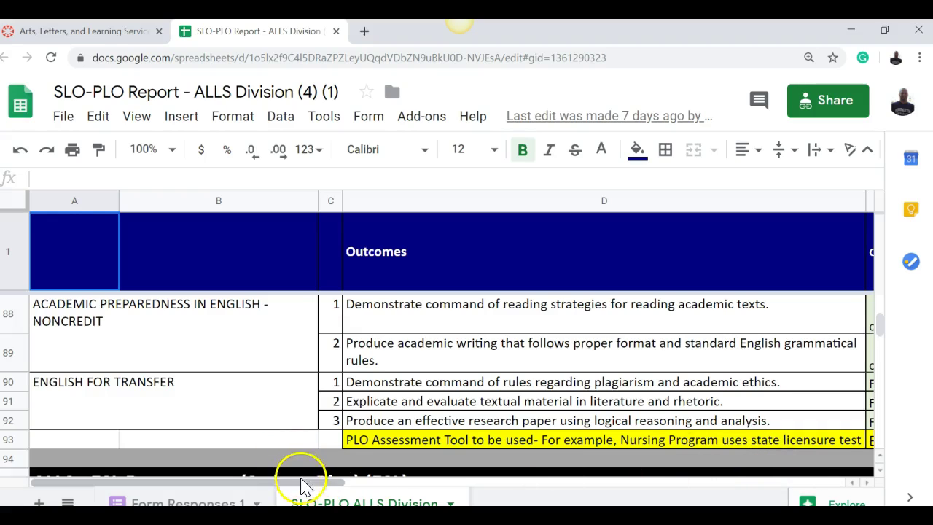
{"action": "left_click_drag", "start_coordinate": [306, 483], "coordinate": [452, 494]}
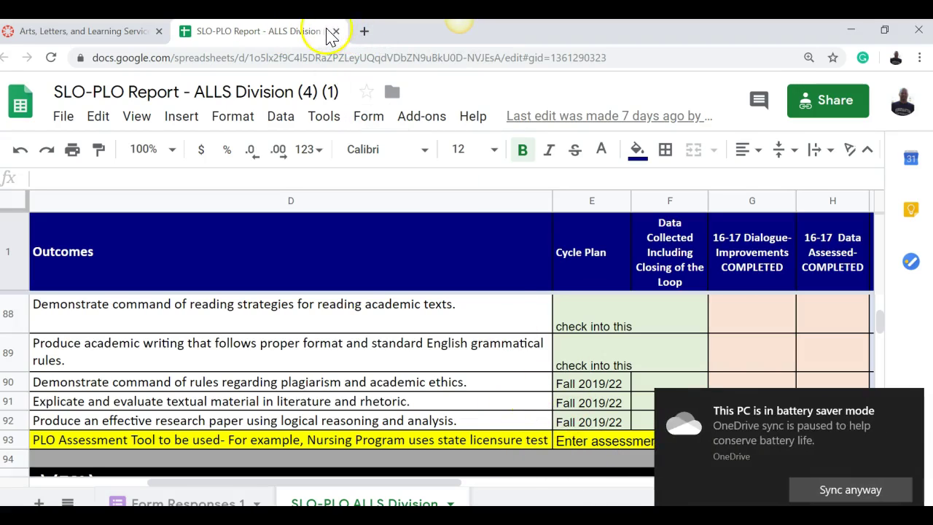
- Dismiss the OneDrive notification, close the SLO-PLO report, and switch to the Fall 19 CPR departments workbook in Excel
{"action": "left_click", "coordinate": [803, 490]}
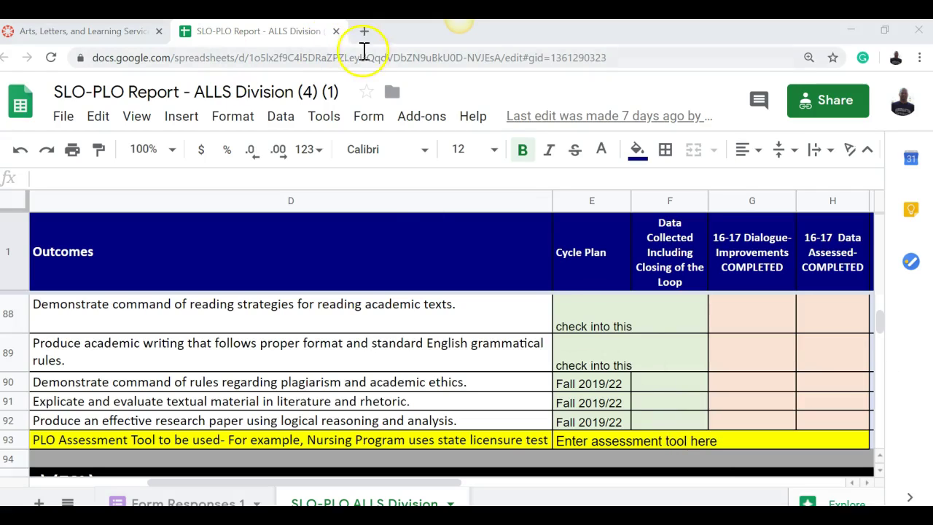
{"action": "left_click", "coordinate": [337, 32]}
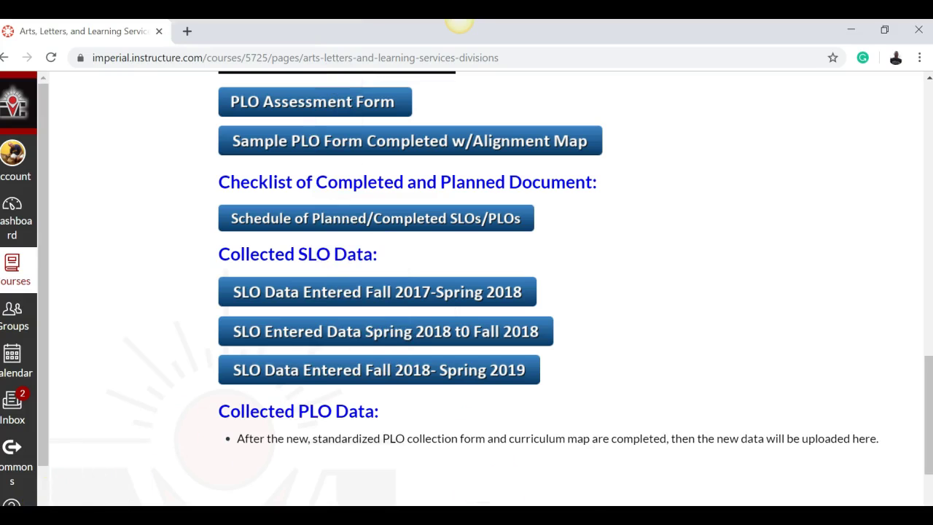
{"action": "mouse_move", "coordinate": [519, 516]}
{"action": "left_click", "coordinate": [521, 460]}
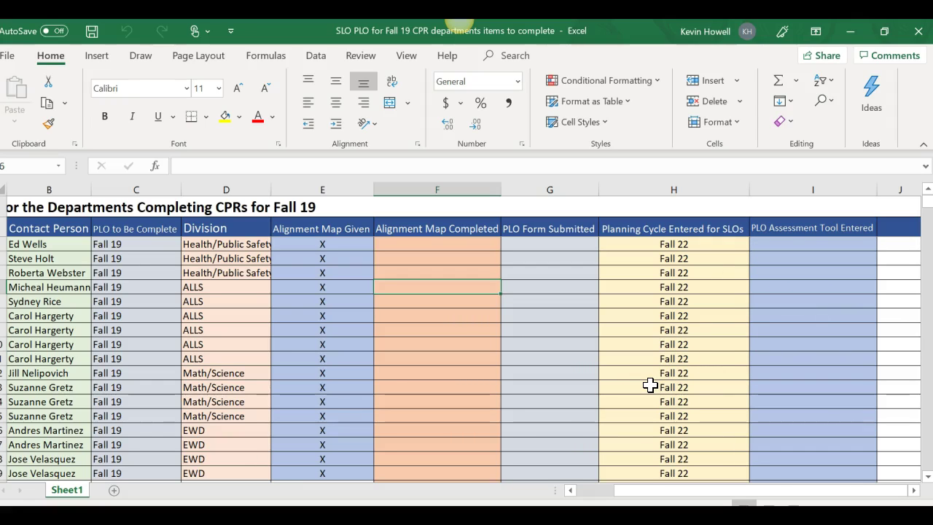
- Read the notes below the department list on alignment maps, PLO forms, SLO planning cycles and PLO assessment tools
{"action": "scroll", "coordinate": [651, 386], "scroll_direction": "down", "scroll_amount": 4}
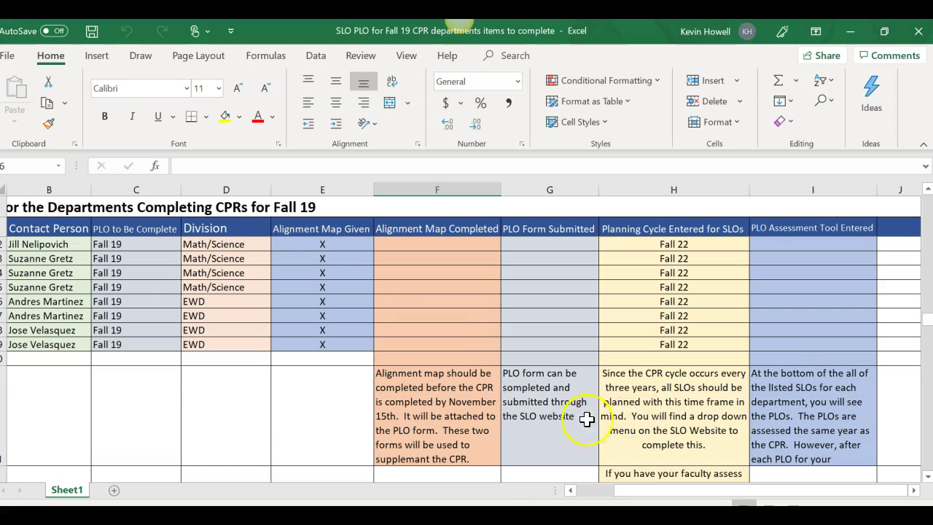
{"action": "scroll", "coordinate": [661, 430], "scroll_direction": "up", "scroll_amount": 3}
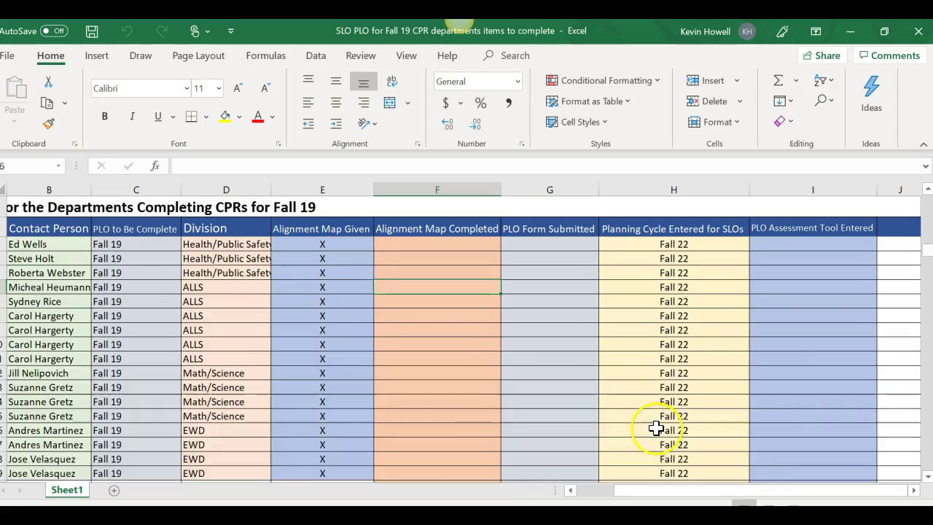
{"action": "scroll", "coordinate": [634, 416], "scroll_direction": "down", "scroll_amount": 3}
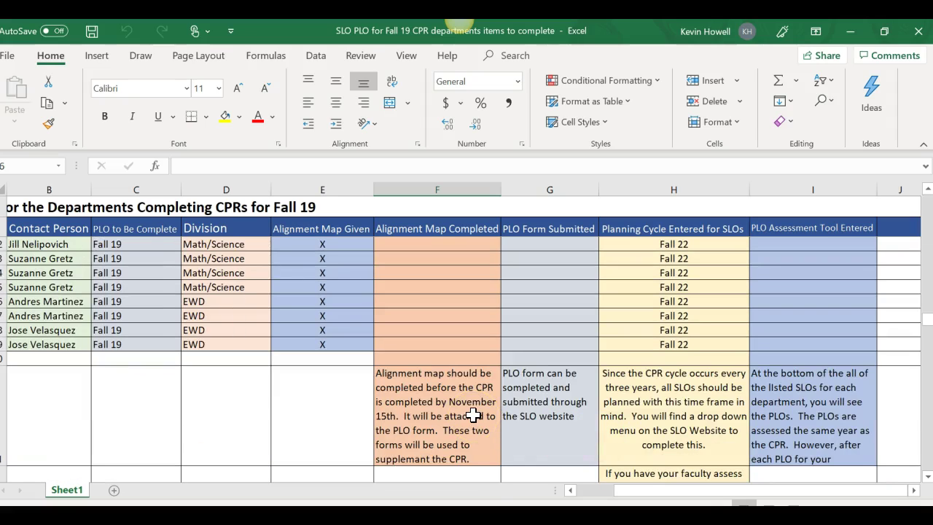